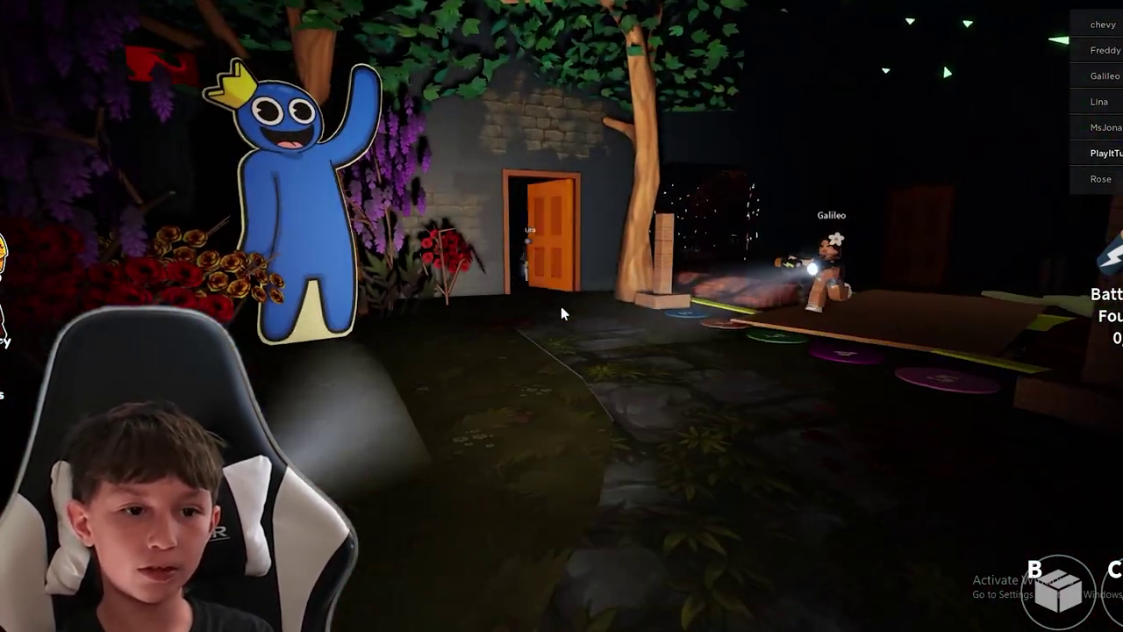
key("w")
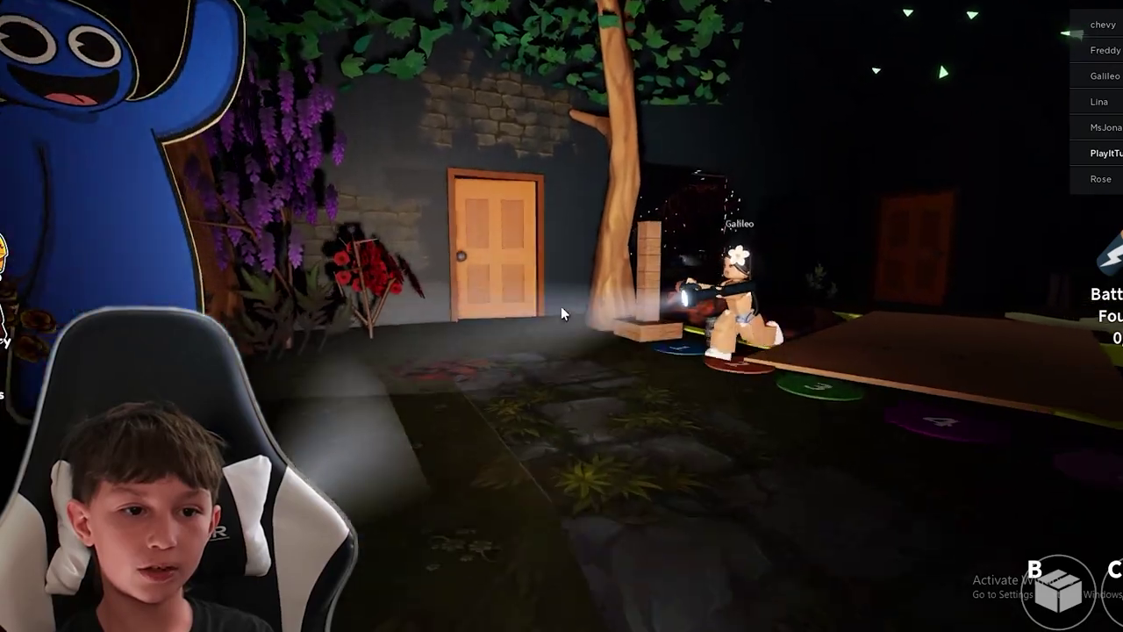
key("w")
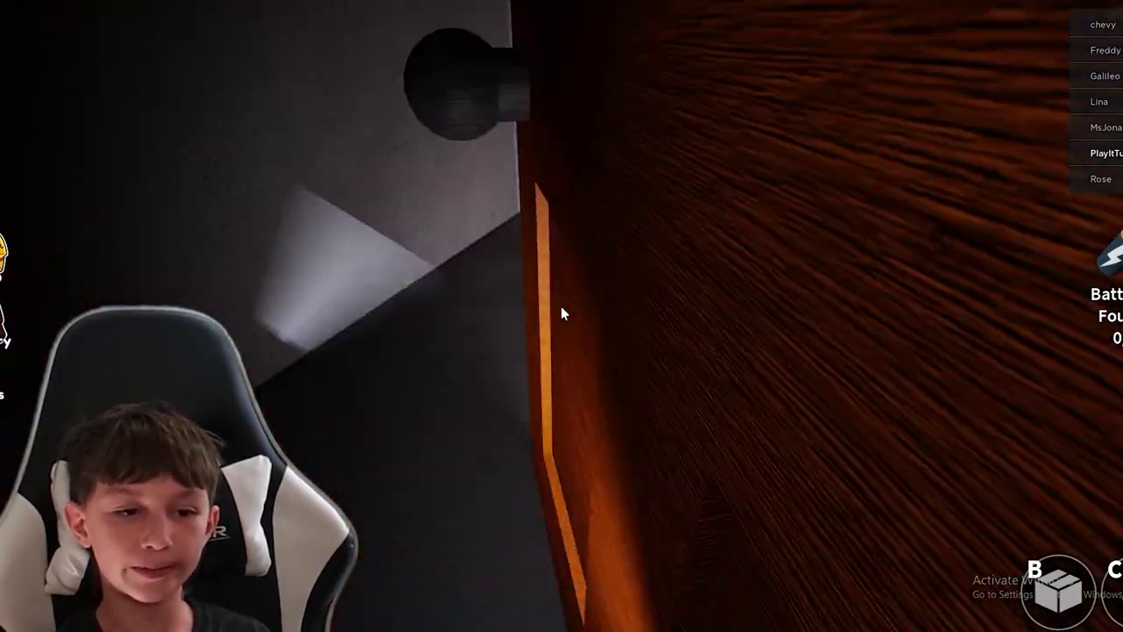
key("w")
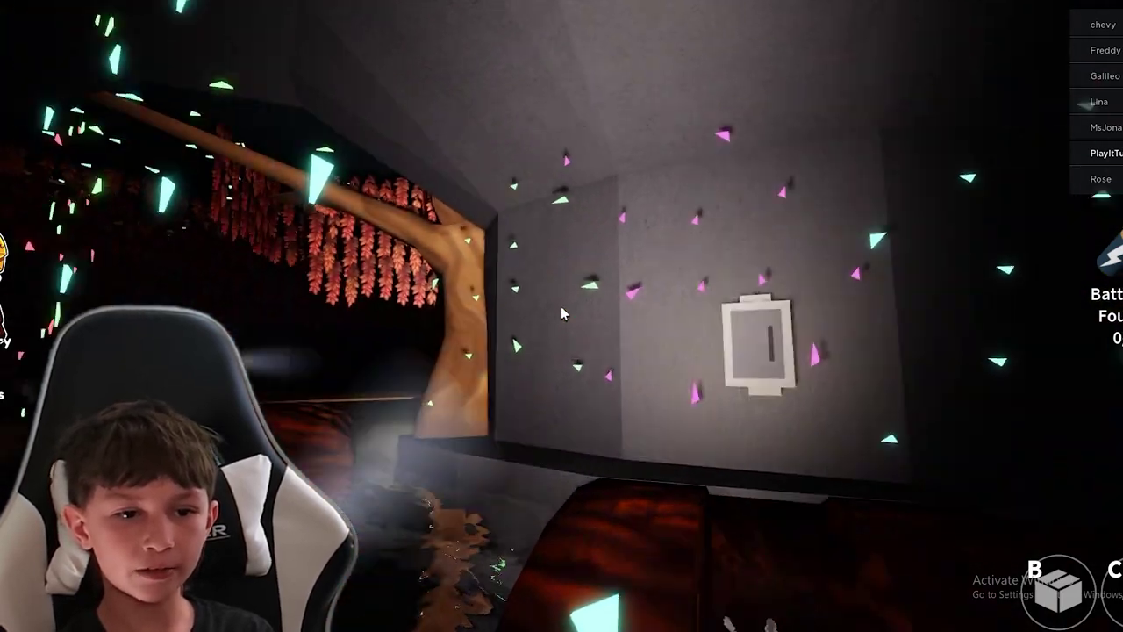
key("s")
key("w")
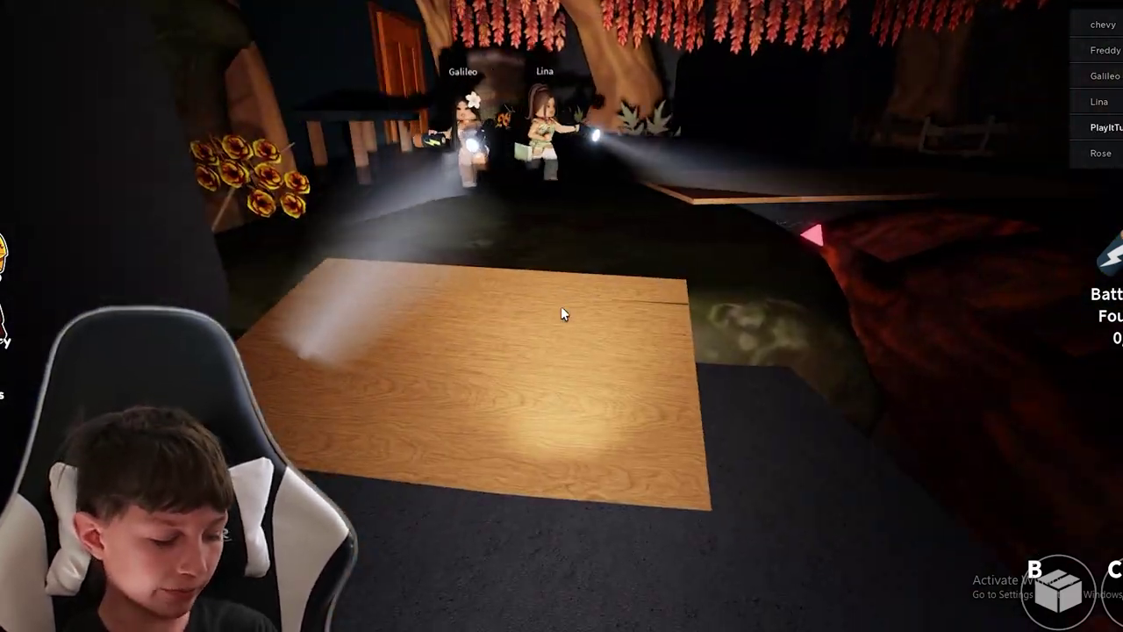
key("s")
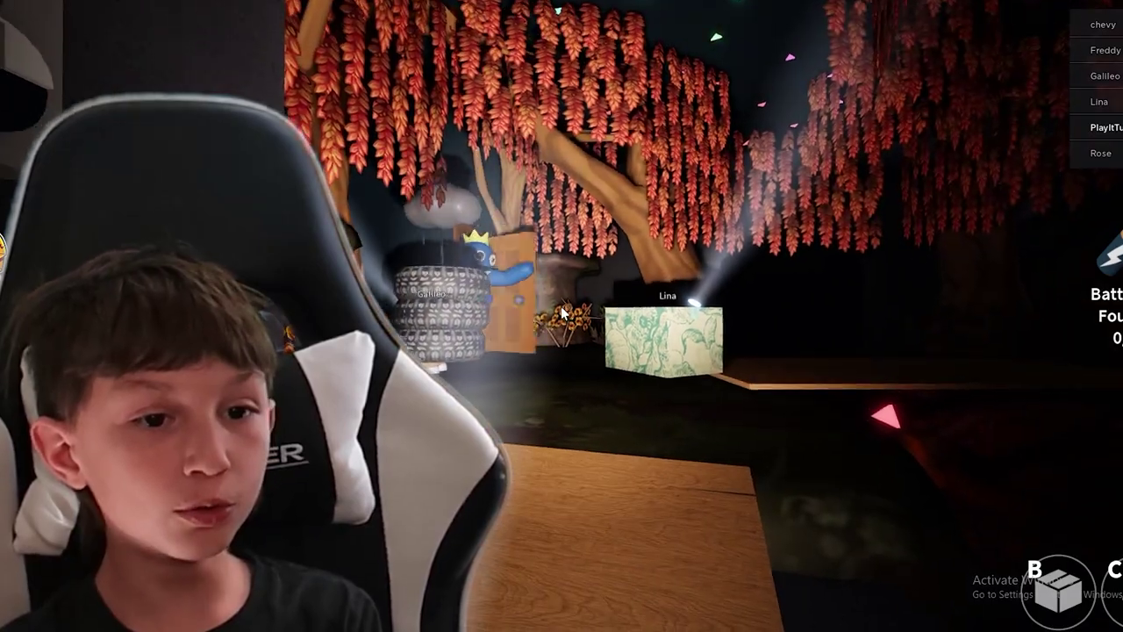
key("w")
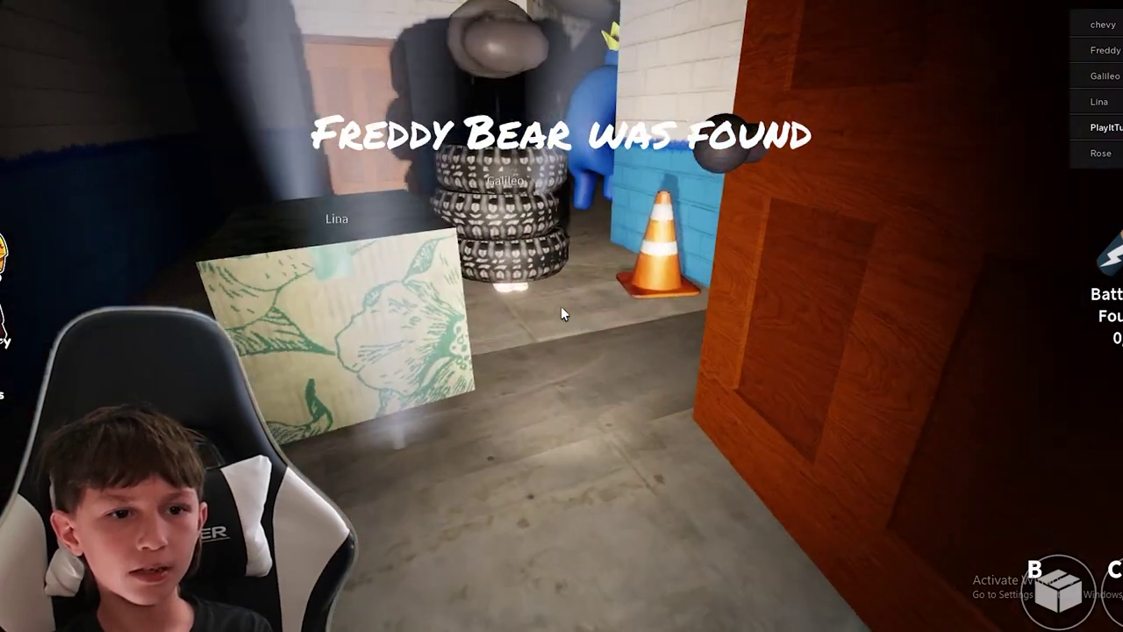
key("w")
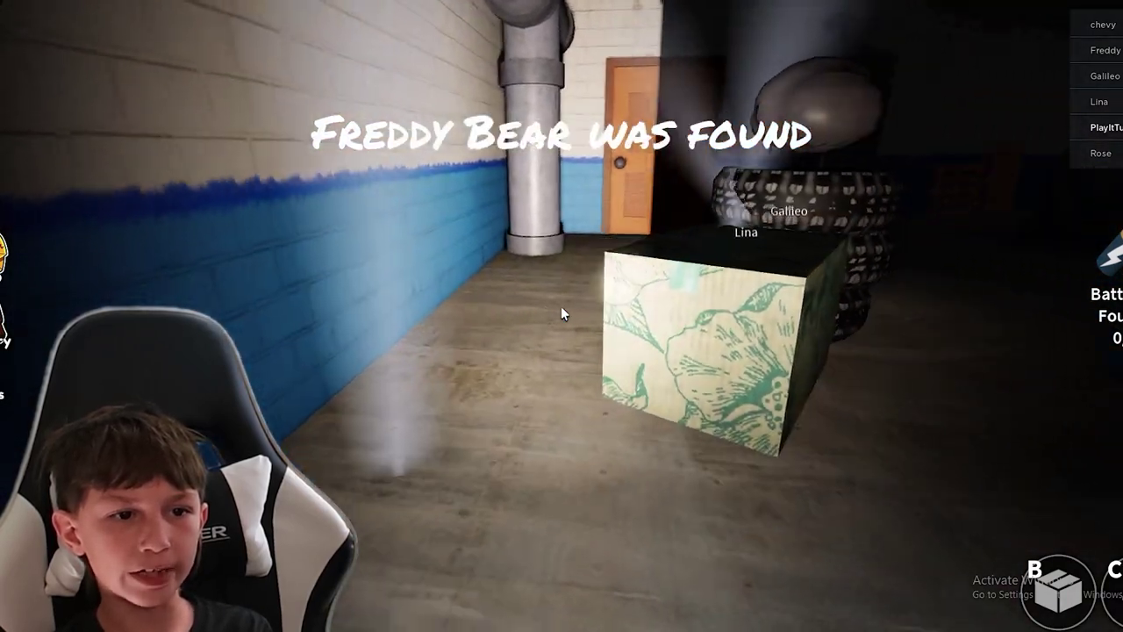
key("w")
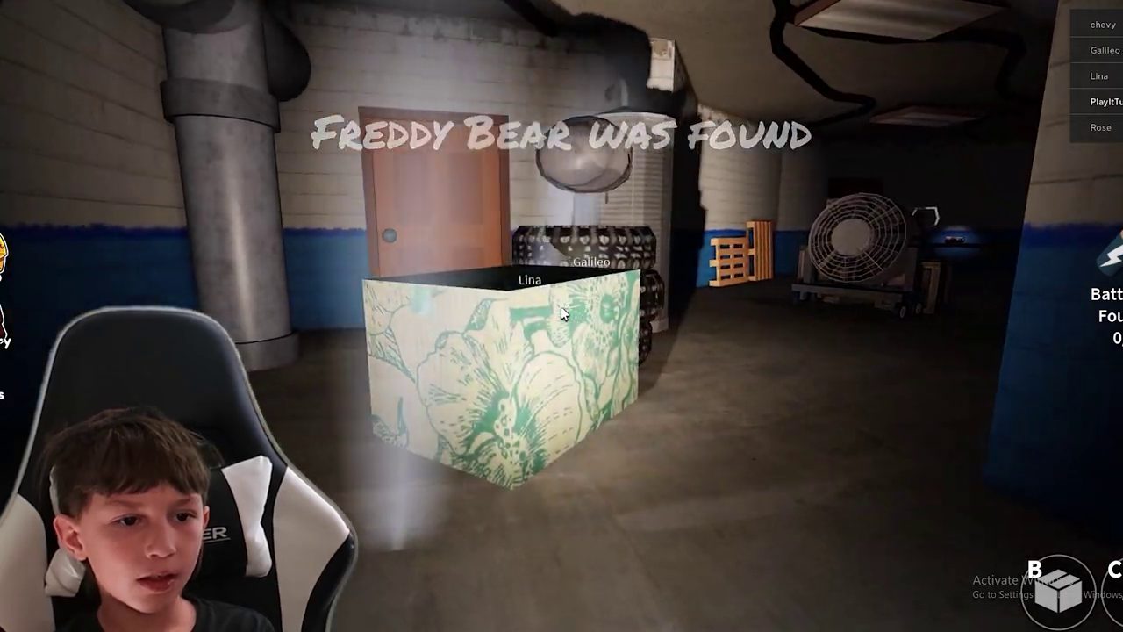
key("w")
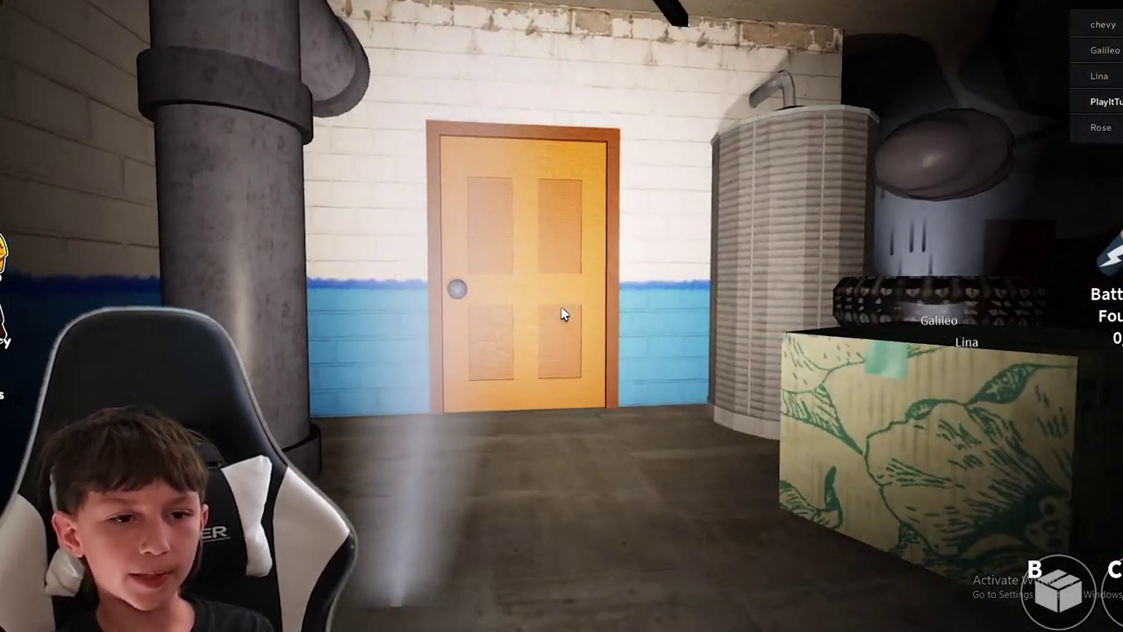
key("w")
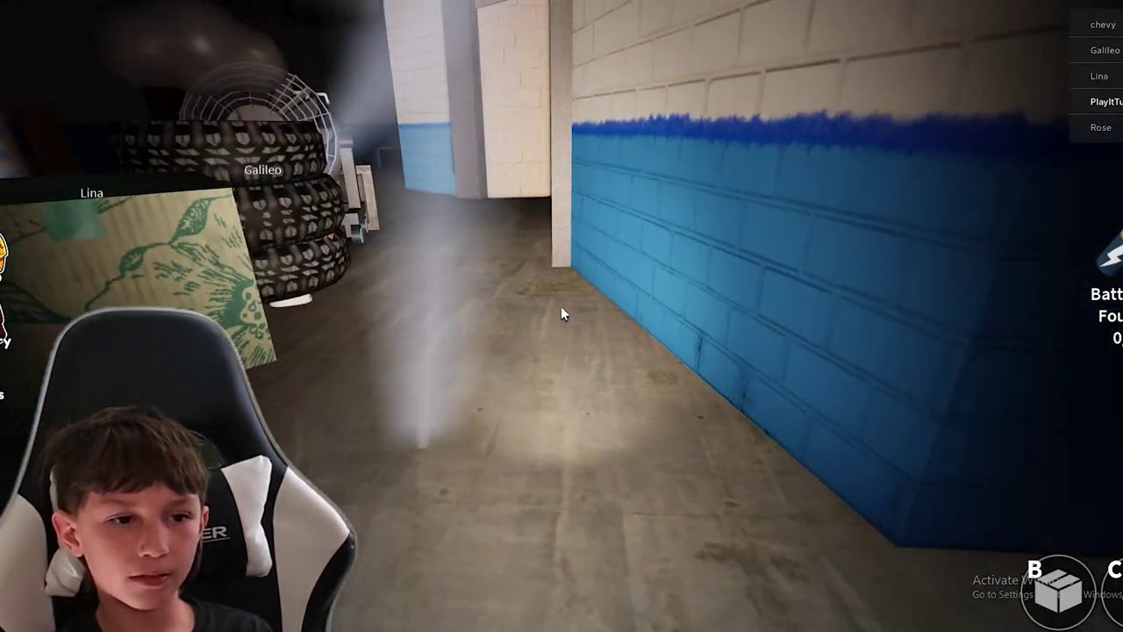
key("w")
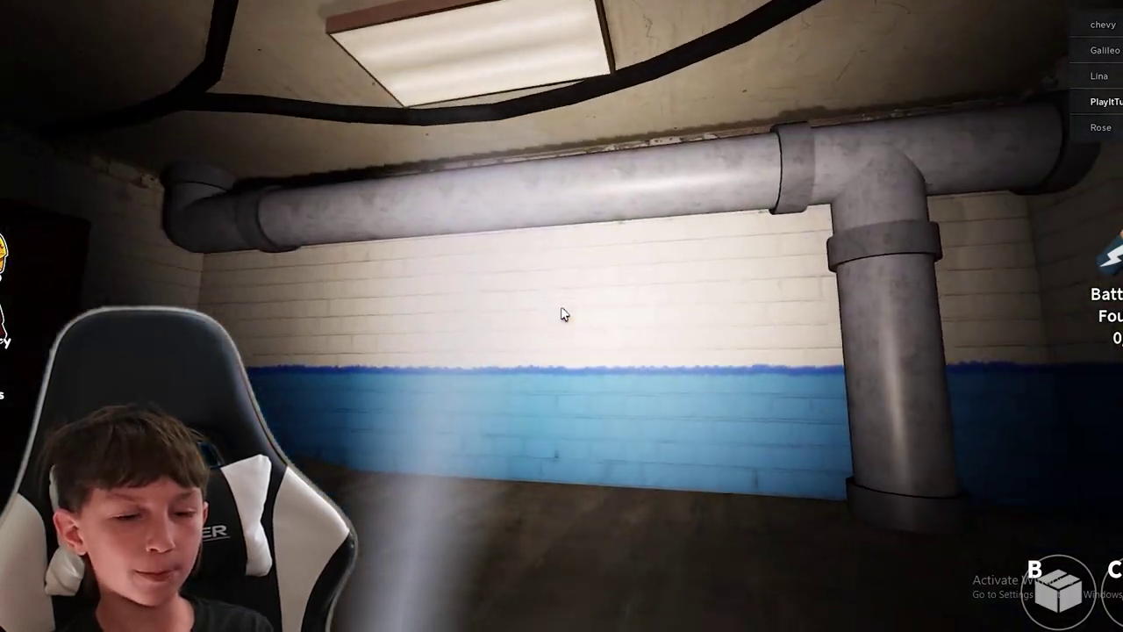
key("w")
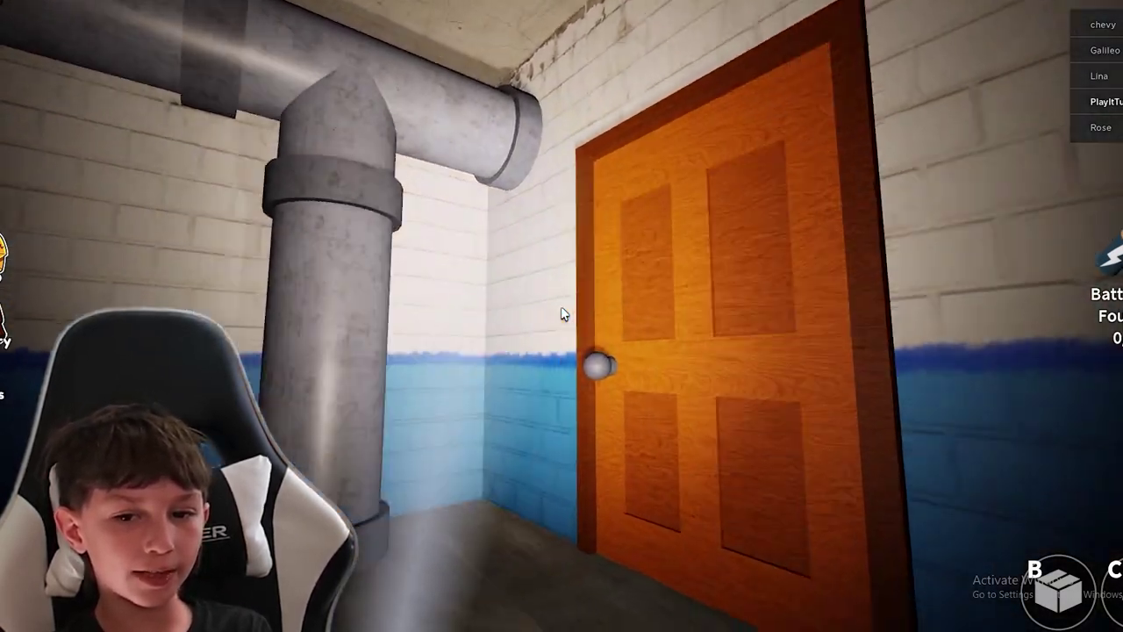
key("w")
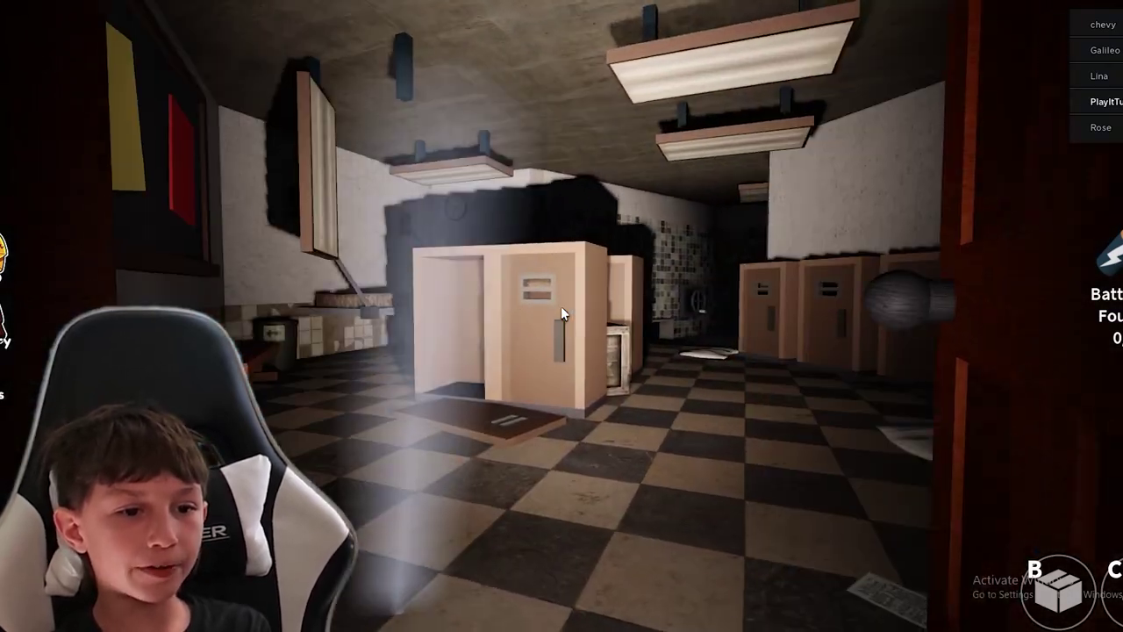
key("w")
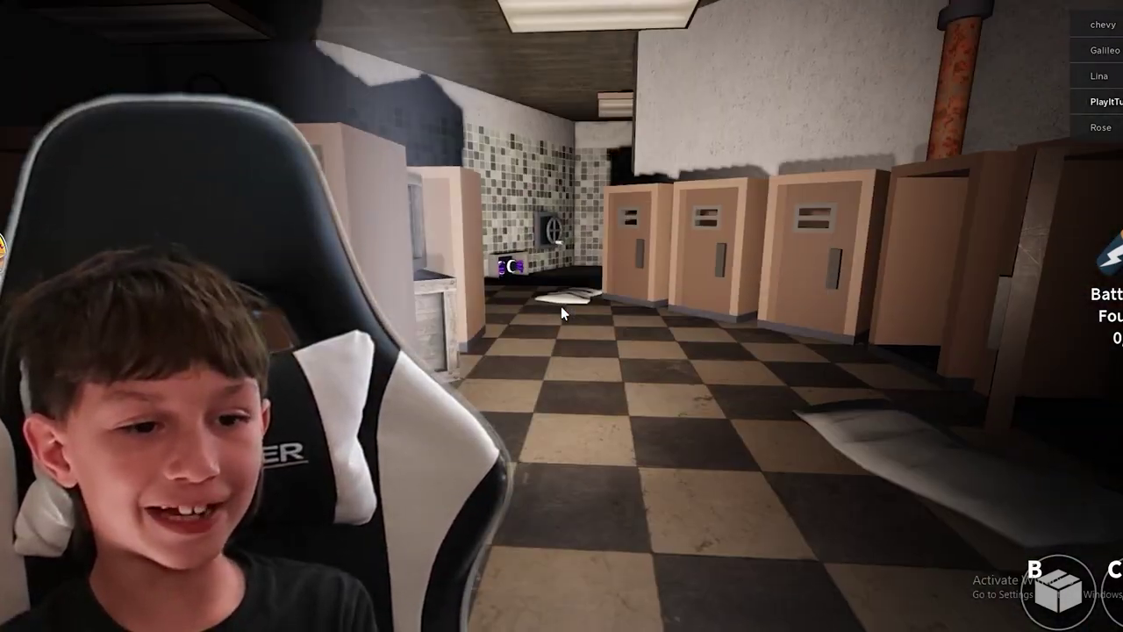
key("w")
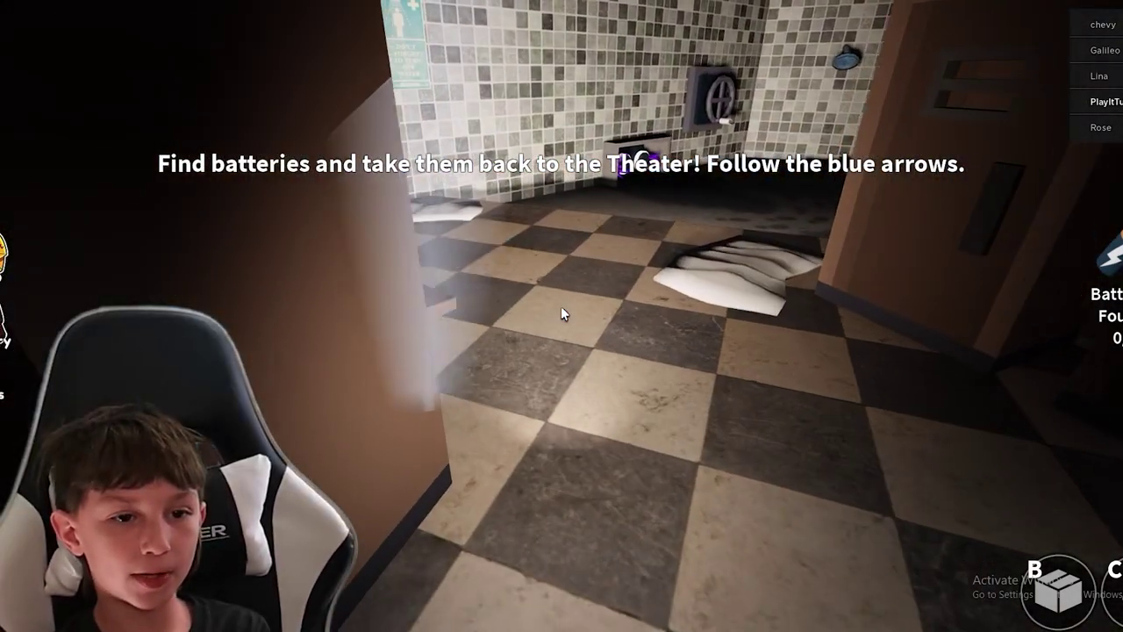
key("w")
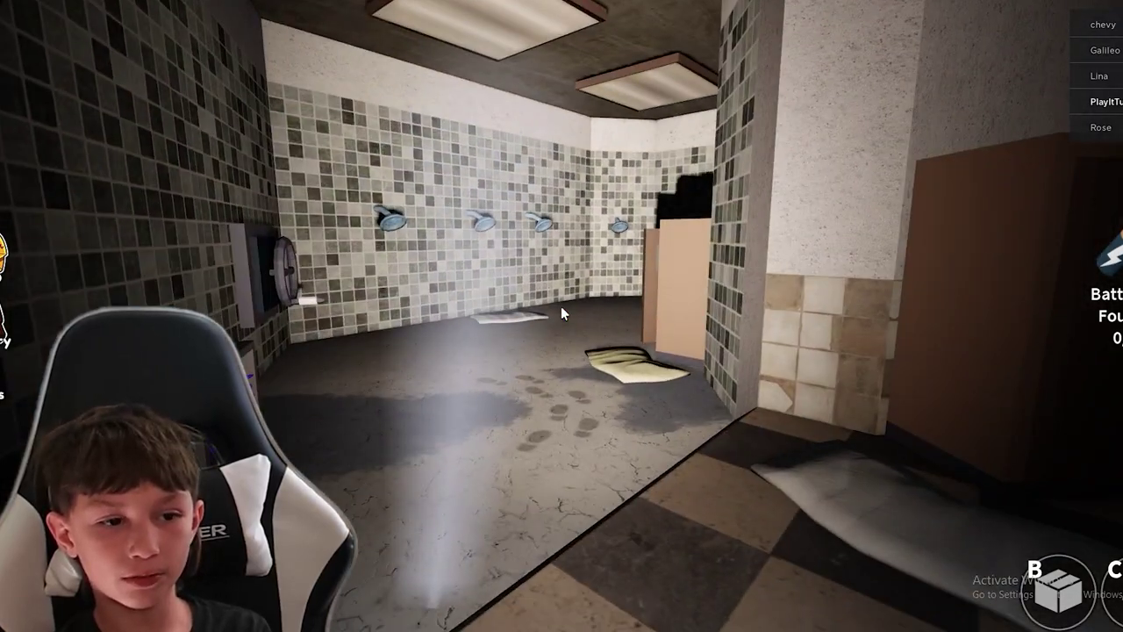
key("w")
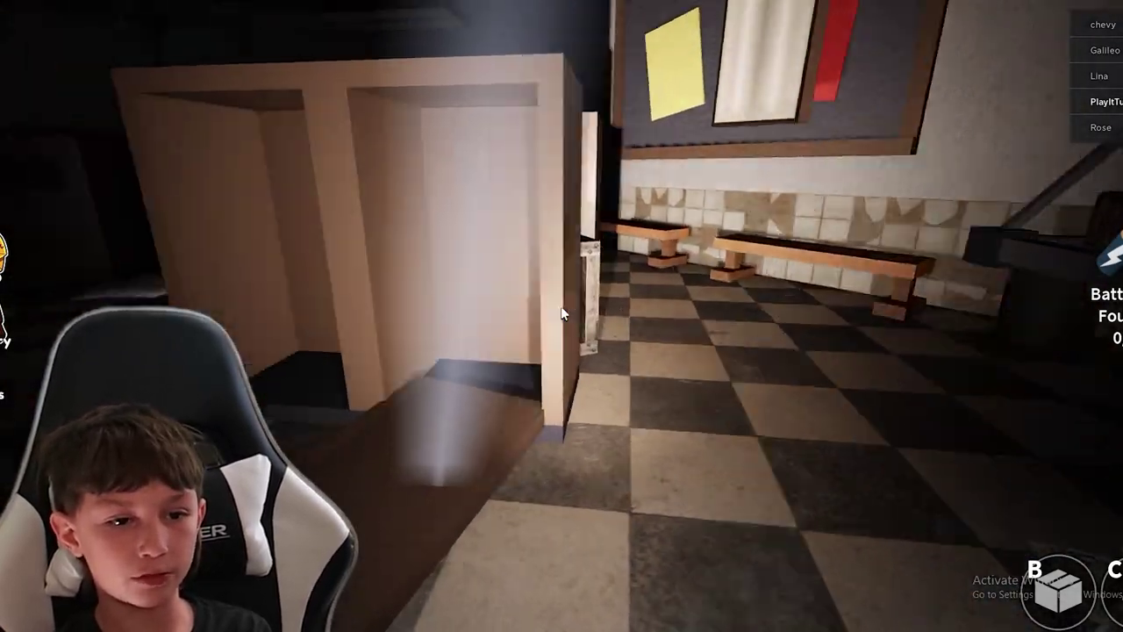
key("w")
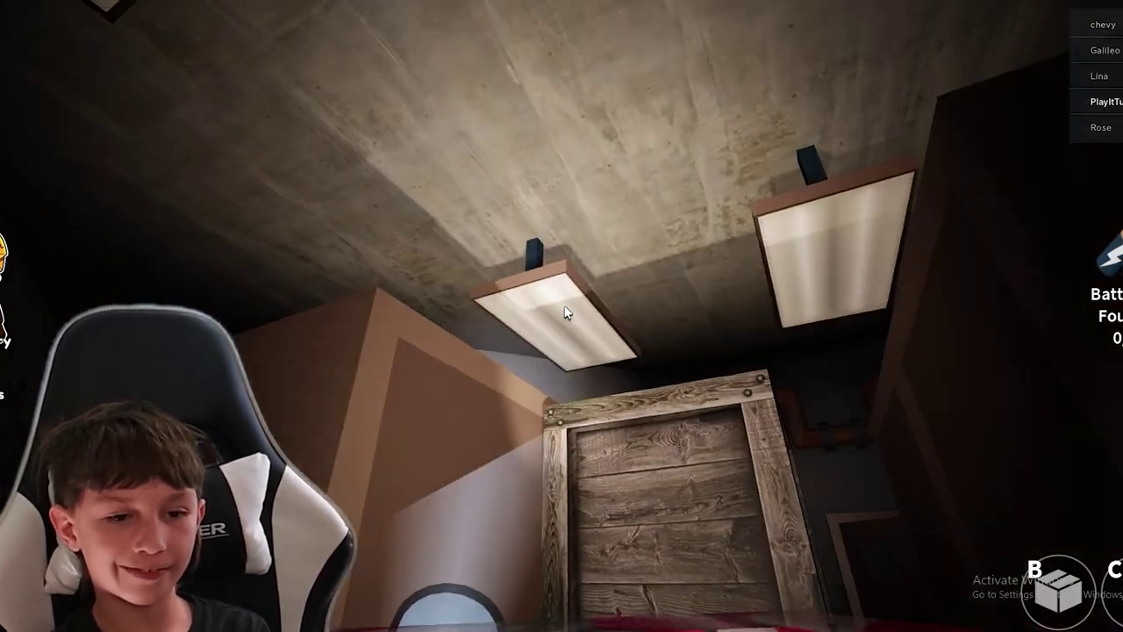
key("w")
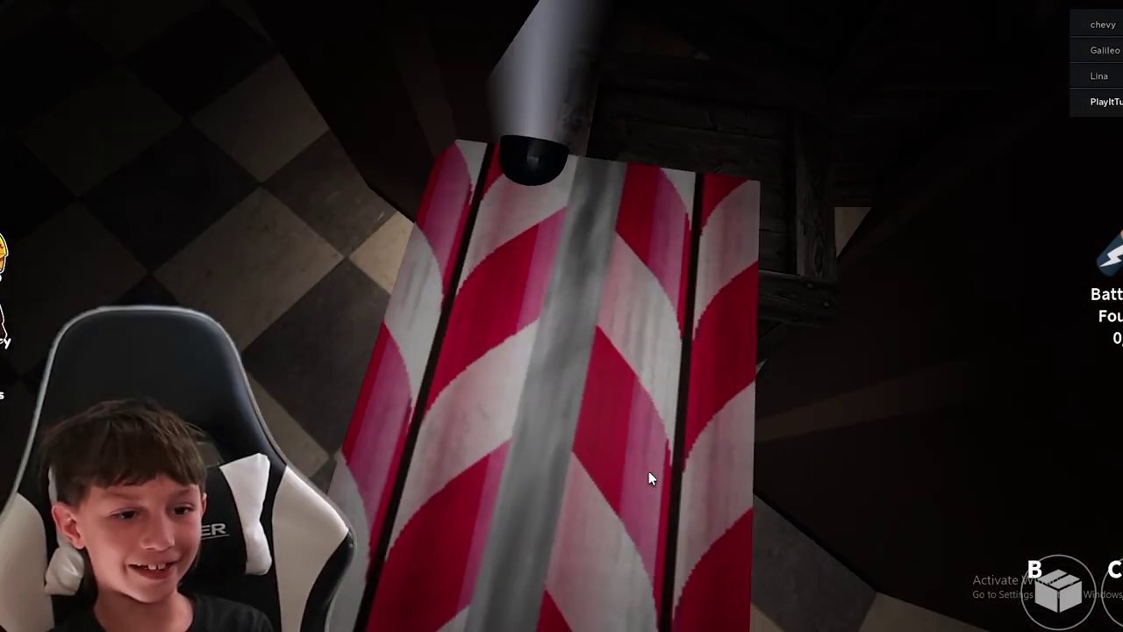
key("w")
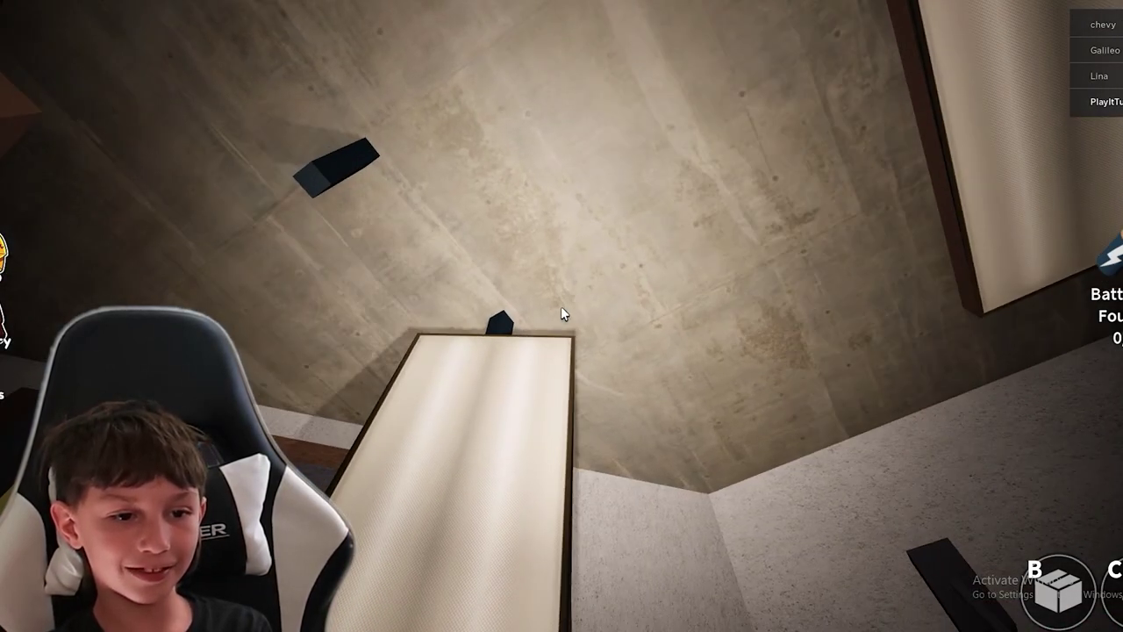
key("w")
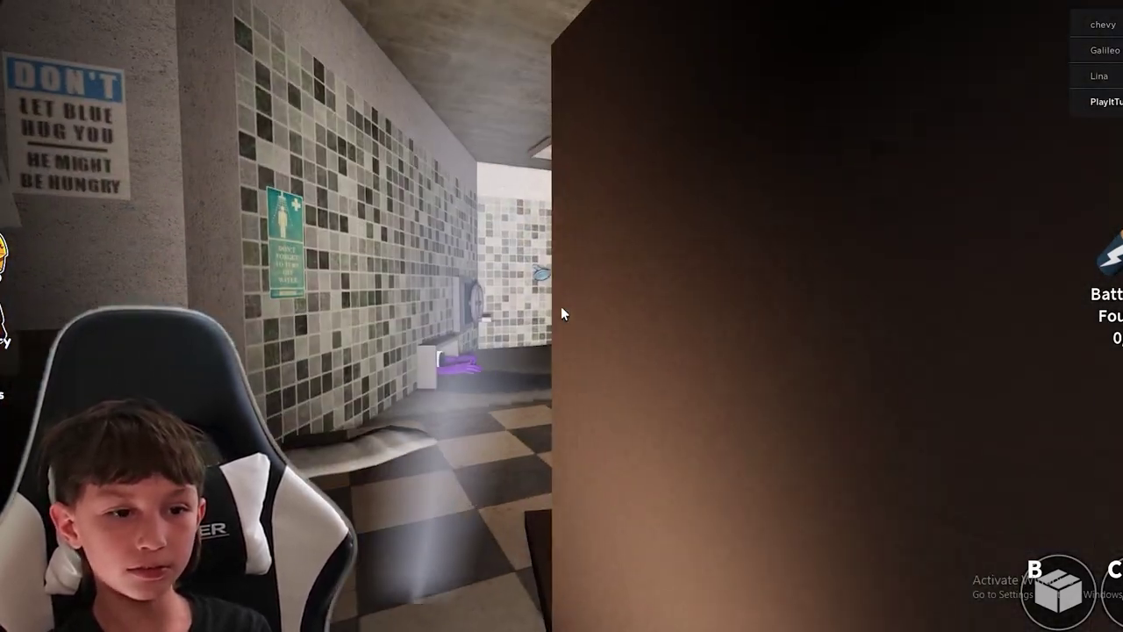
key("w")
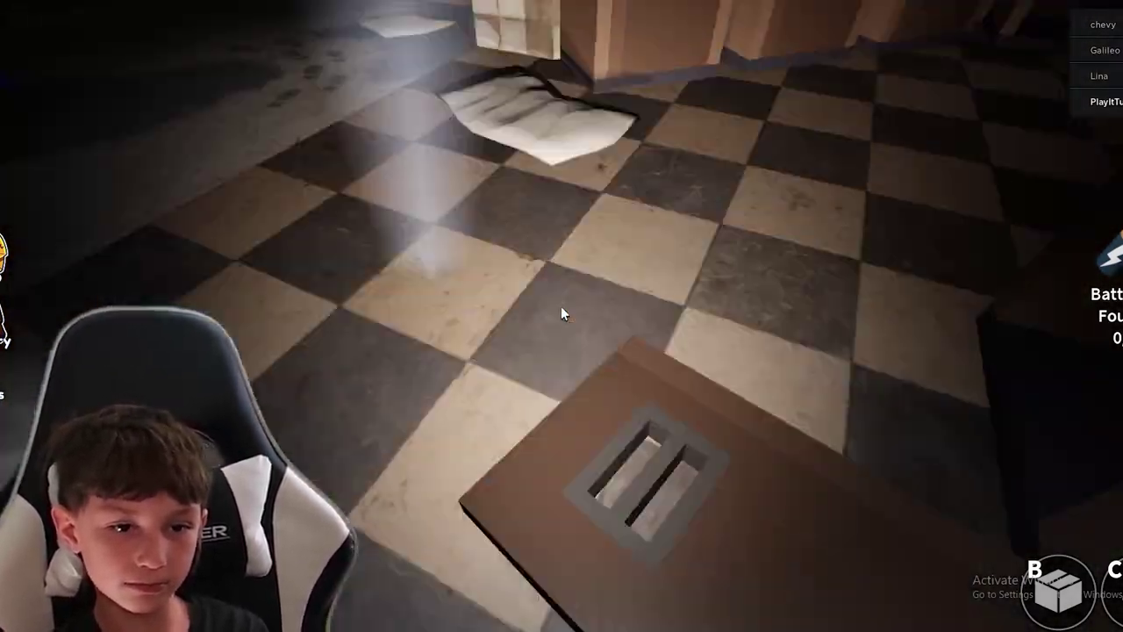
key("w")
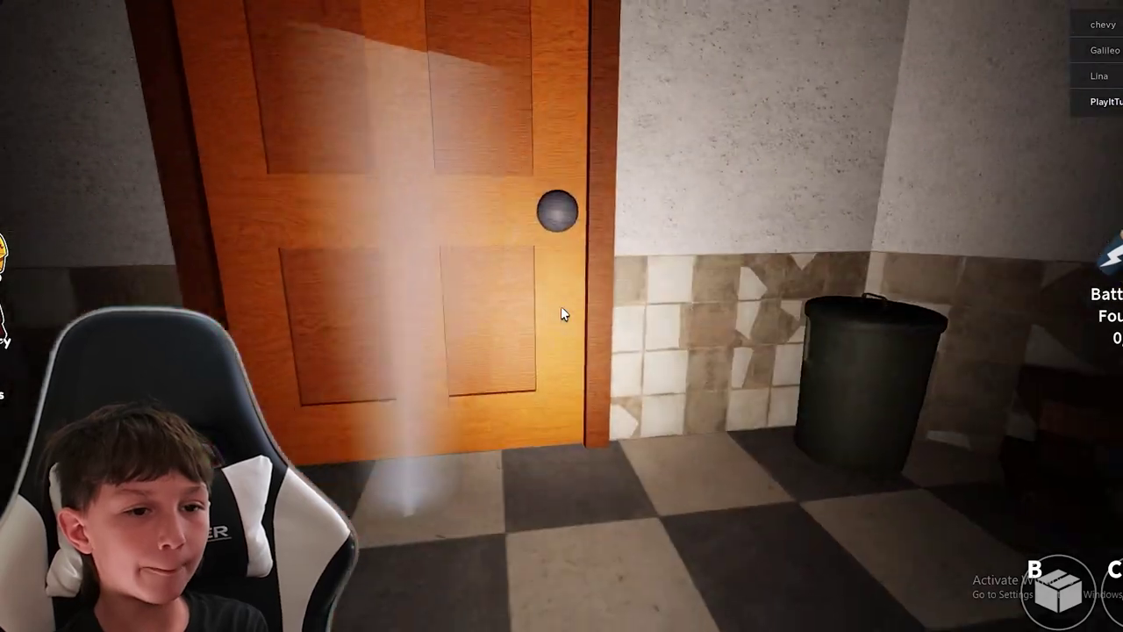
key("w")
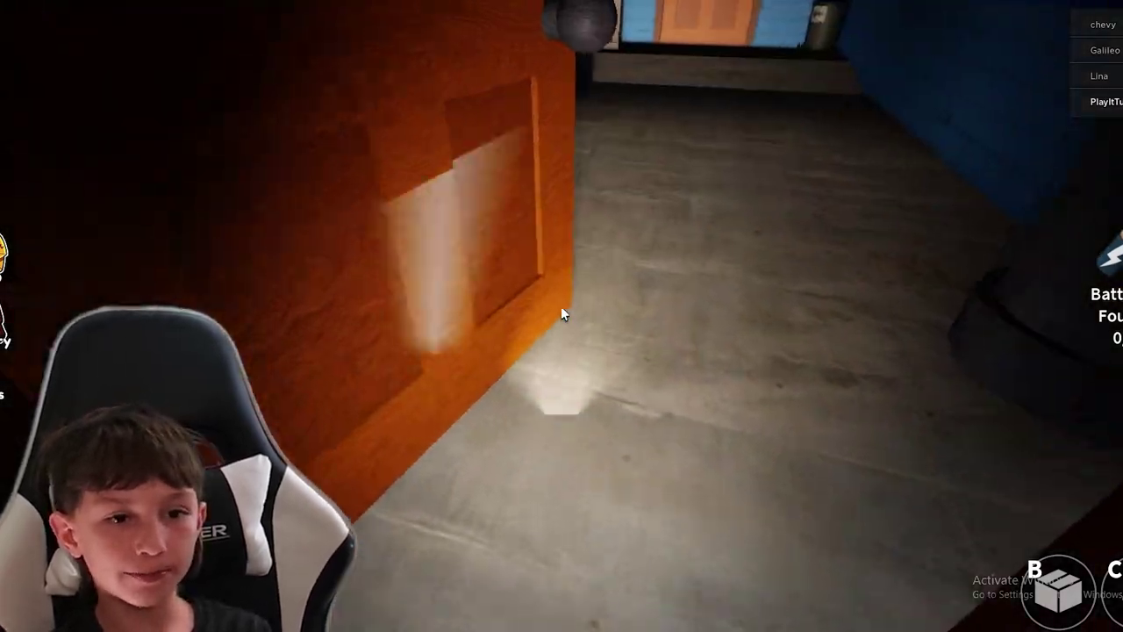
key("w")
key("w")
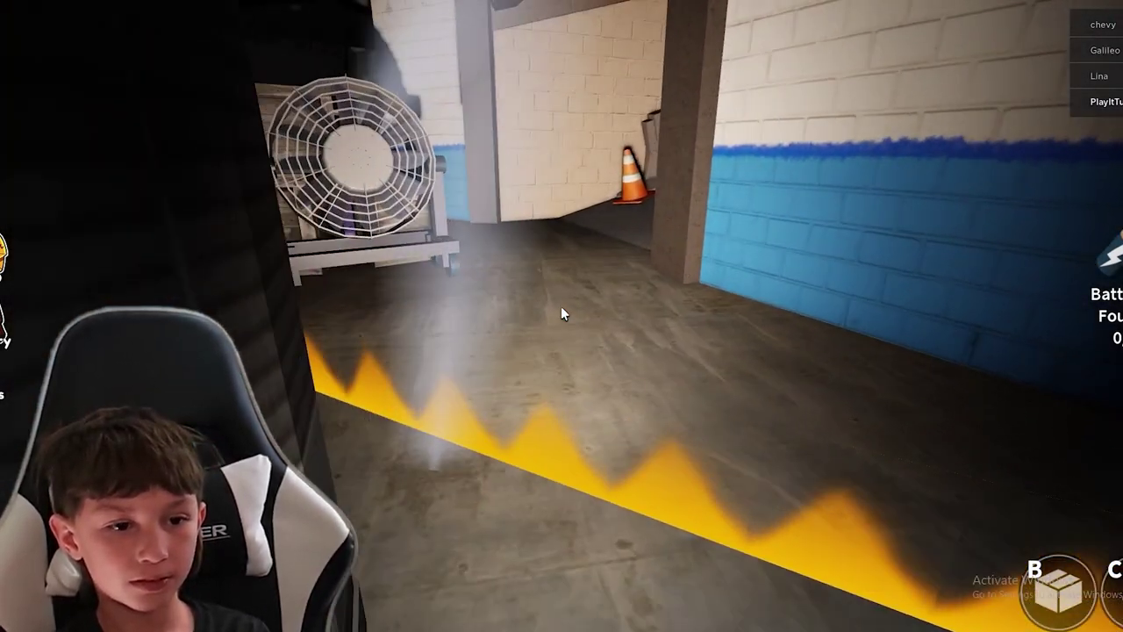
key("w")
key("w")
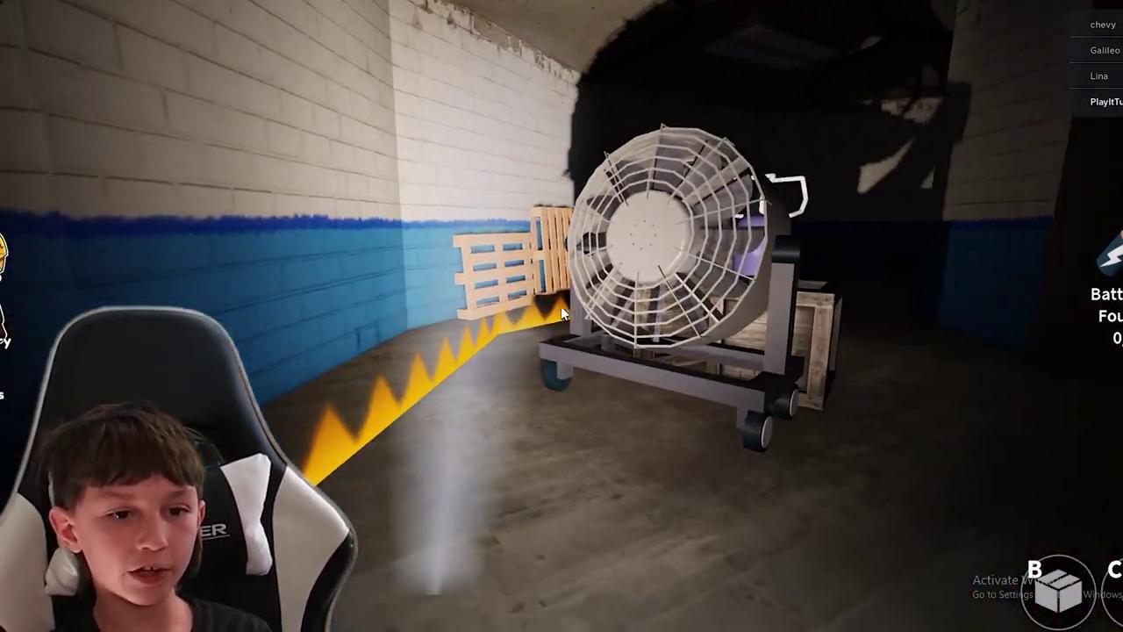
key("w")
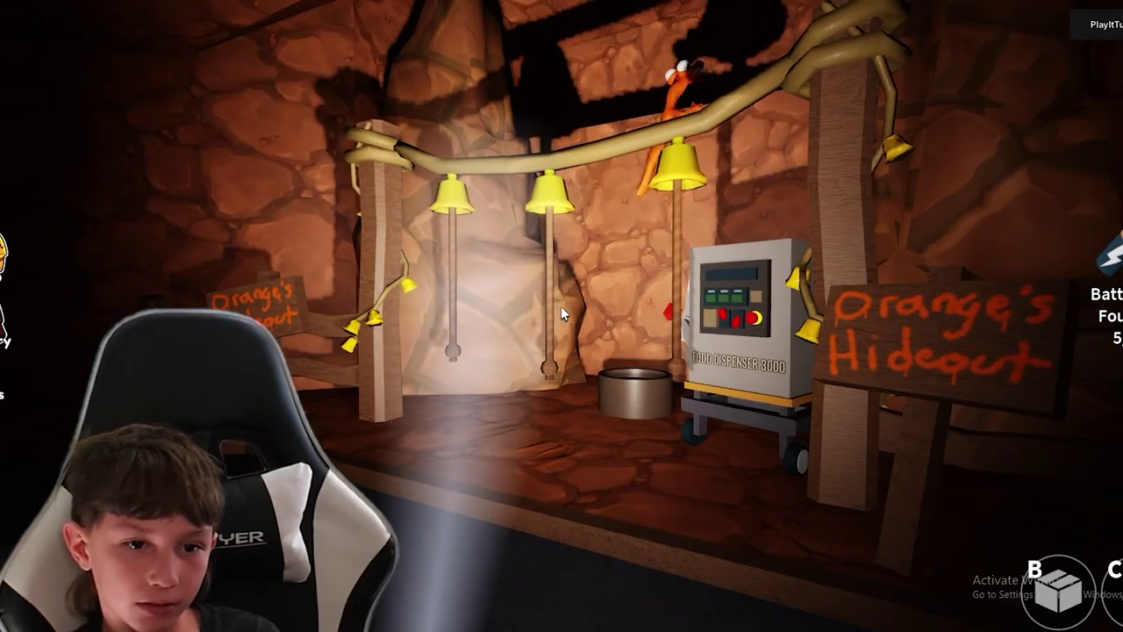
key("w")
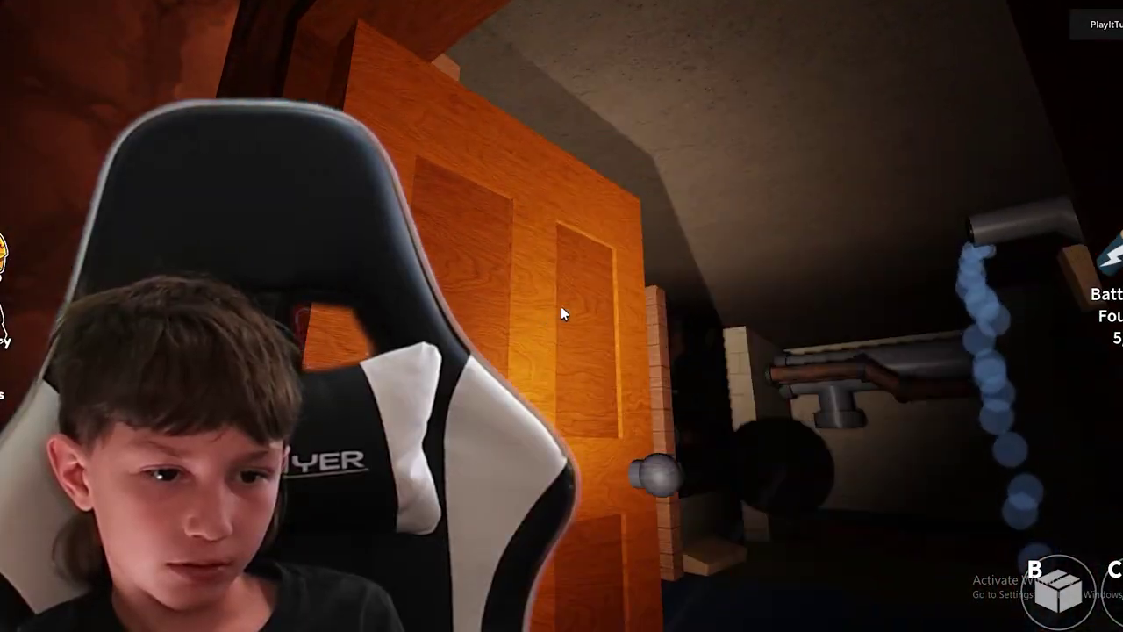
key("w")
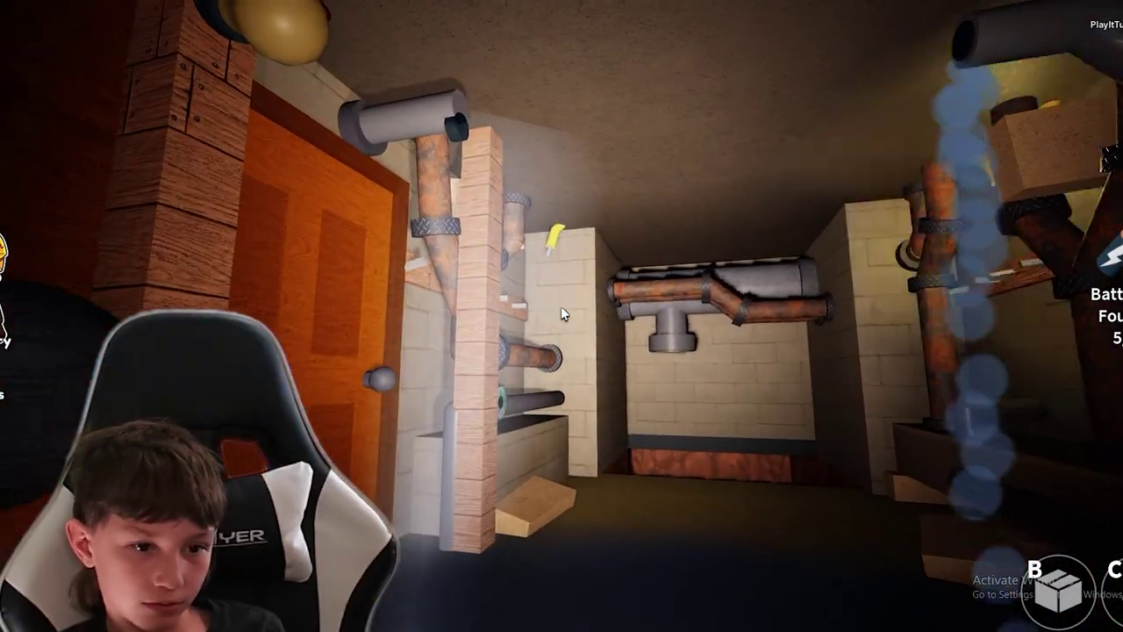
key("Left")
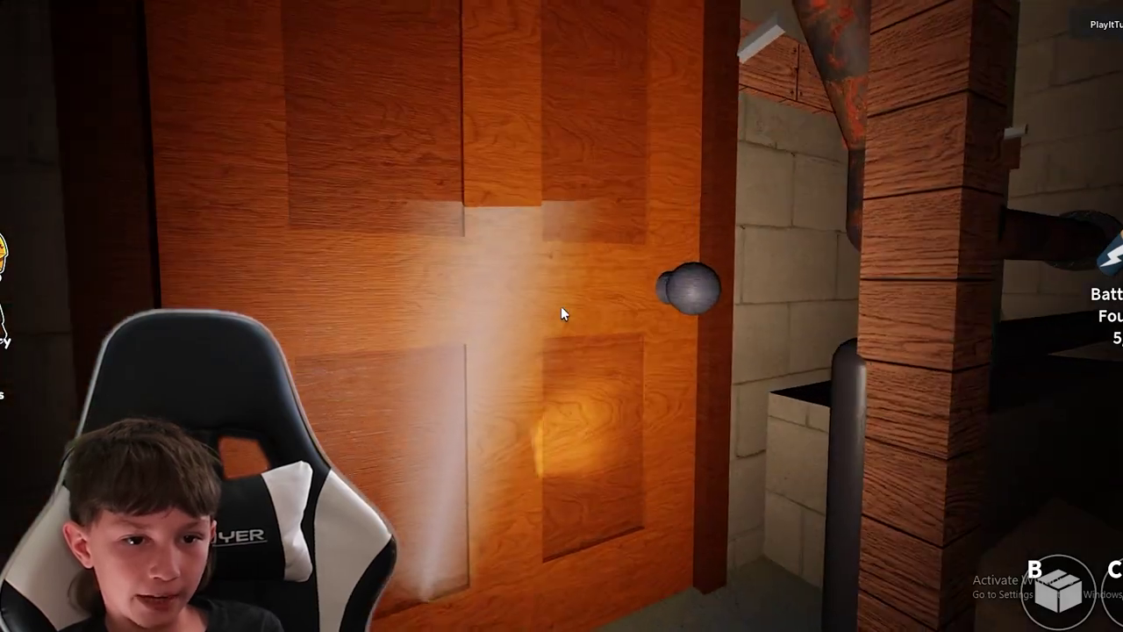
key("w")
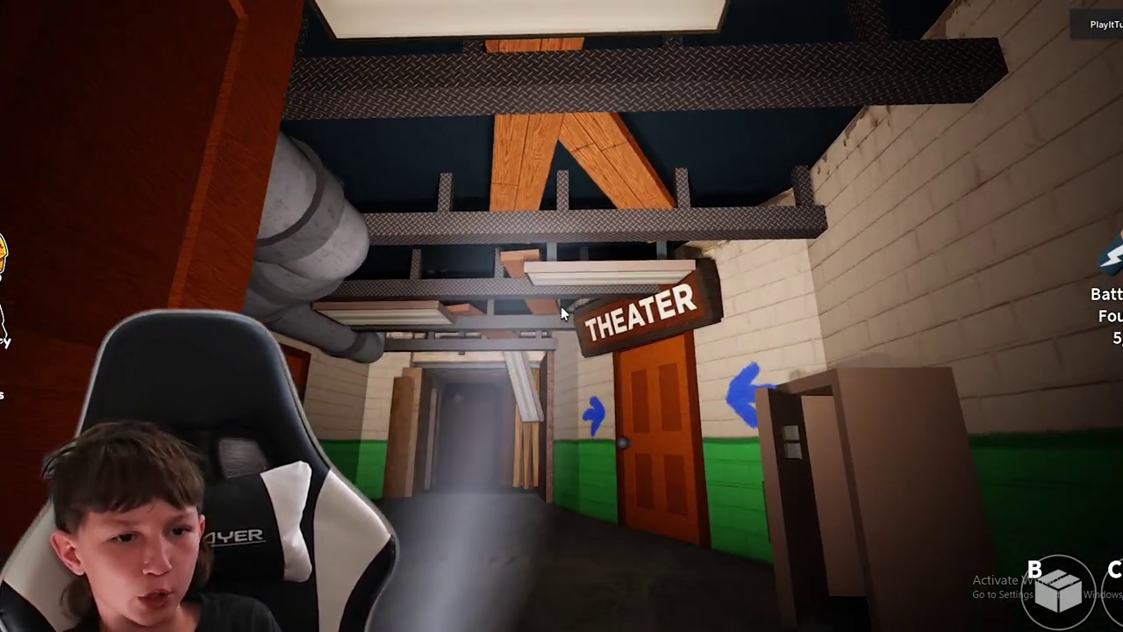
key("Left")
key("Right")
key("w")
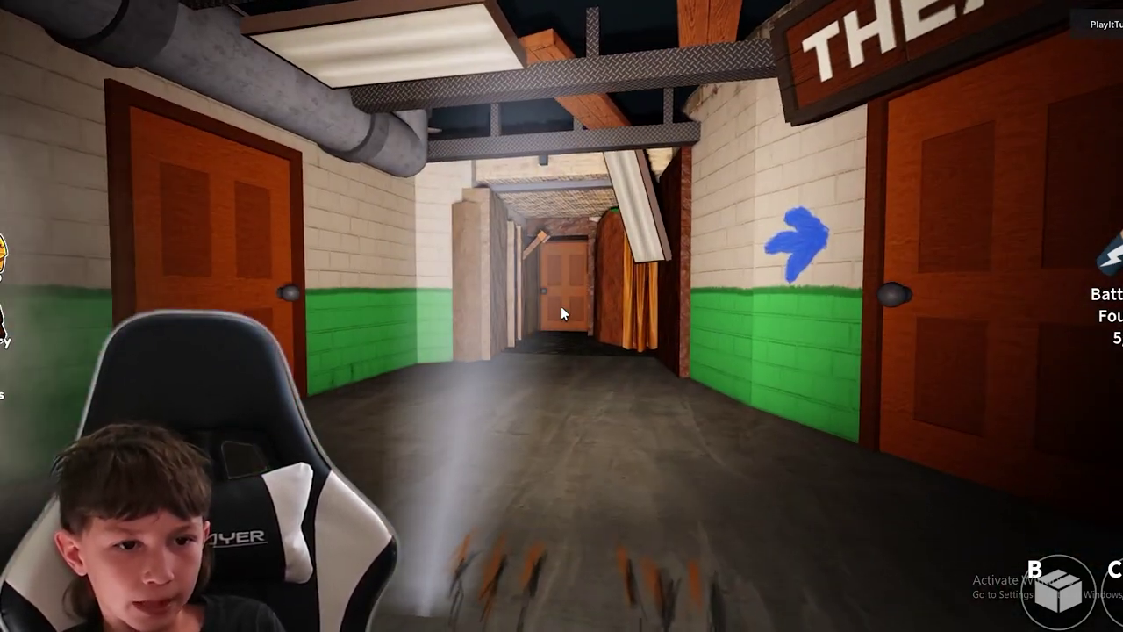
key("Left")
key("w")
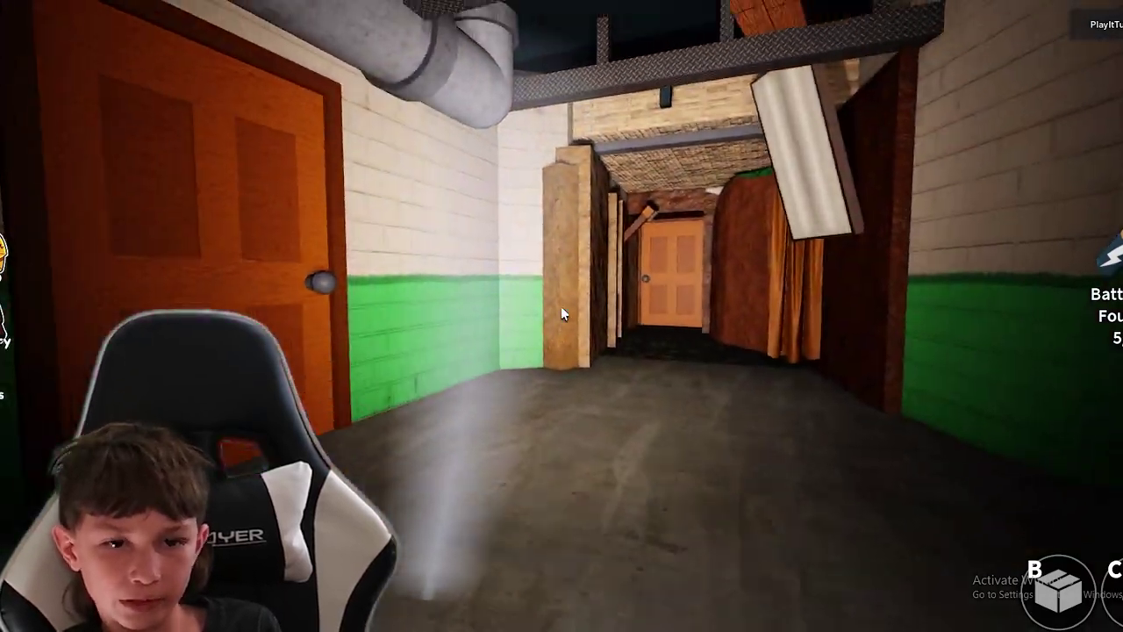
key("Left")
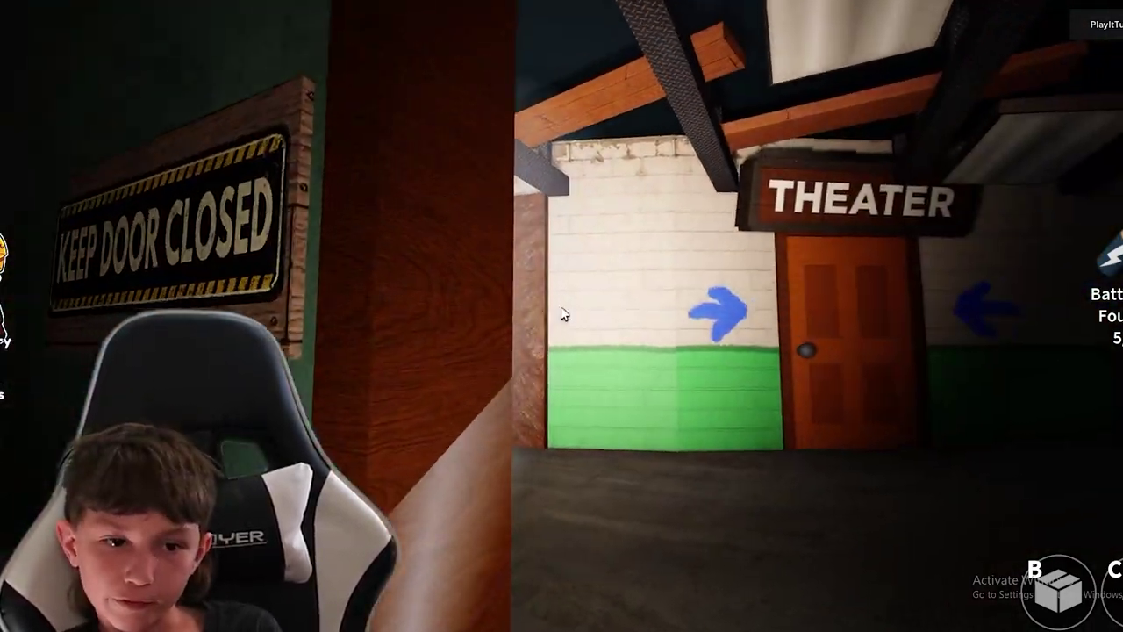
key("s")
key("Left")
key("w")
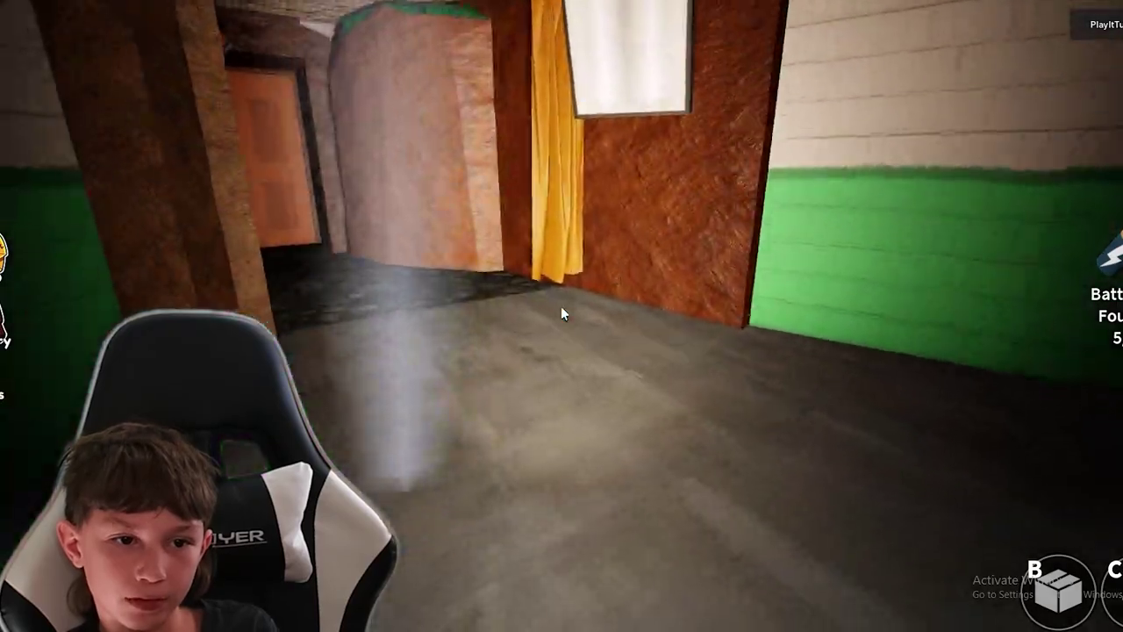
key("Left")
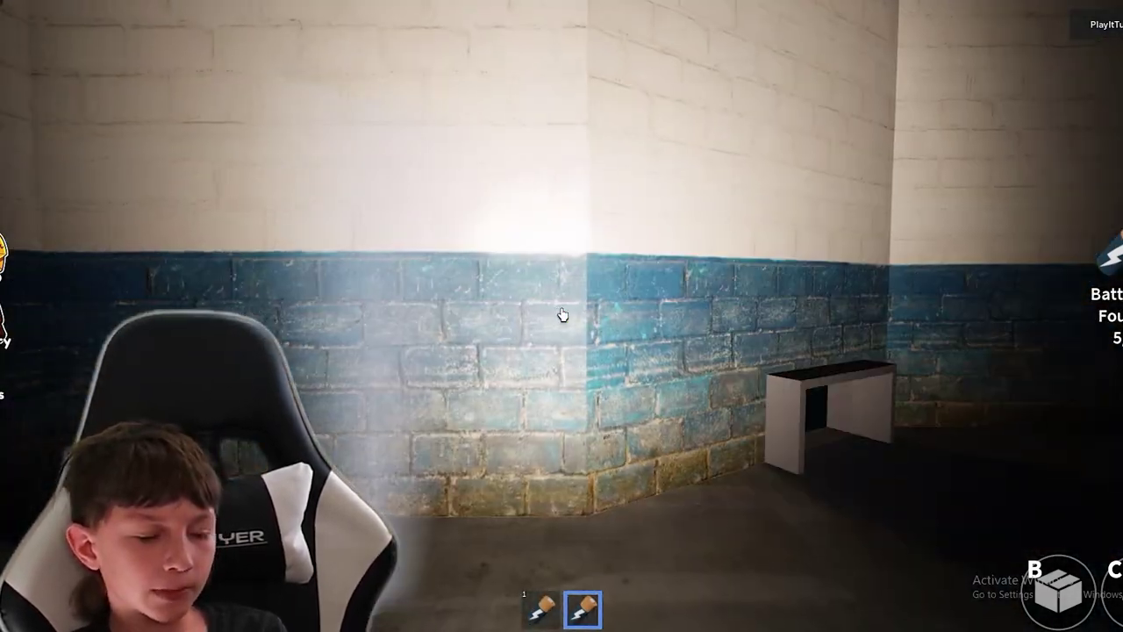
key("w")
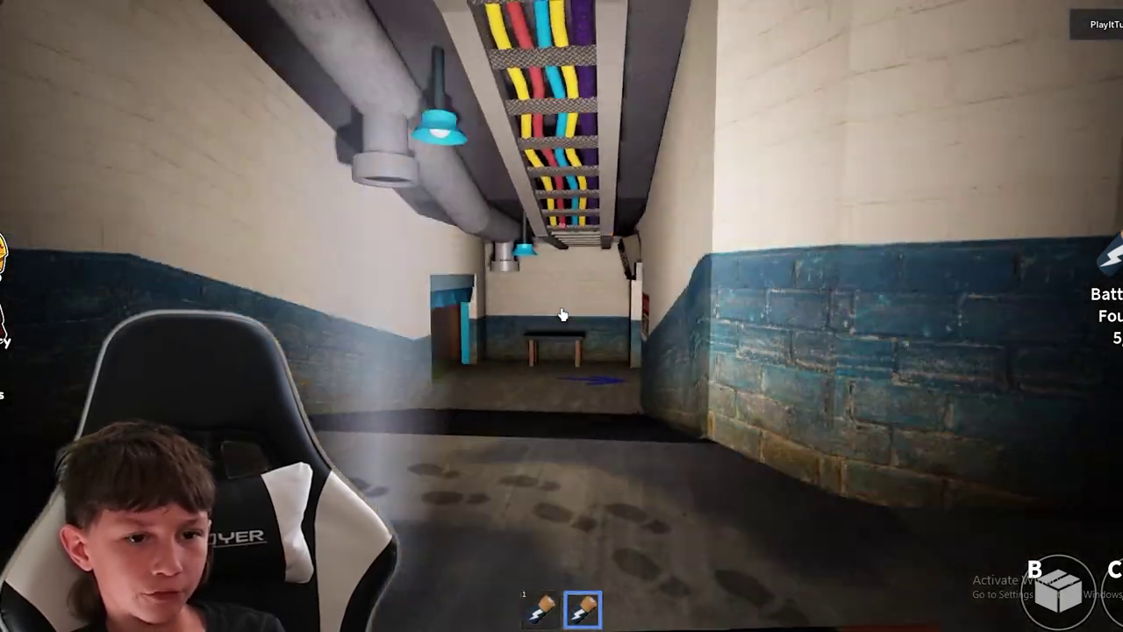
key("w")
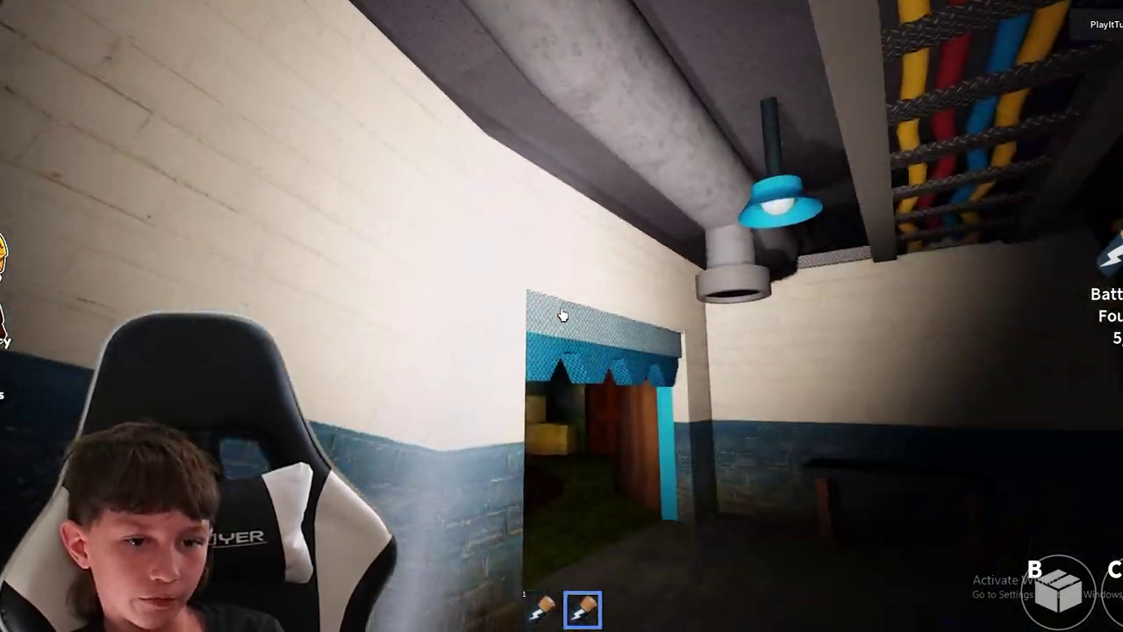
key("w")
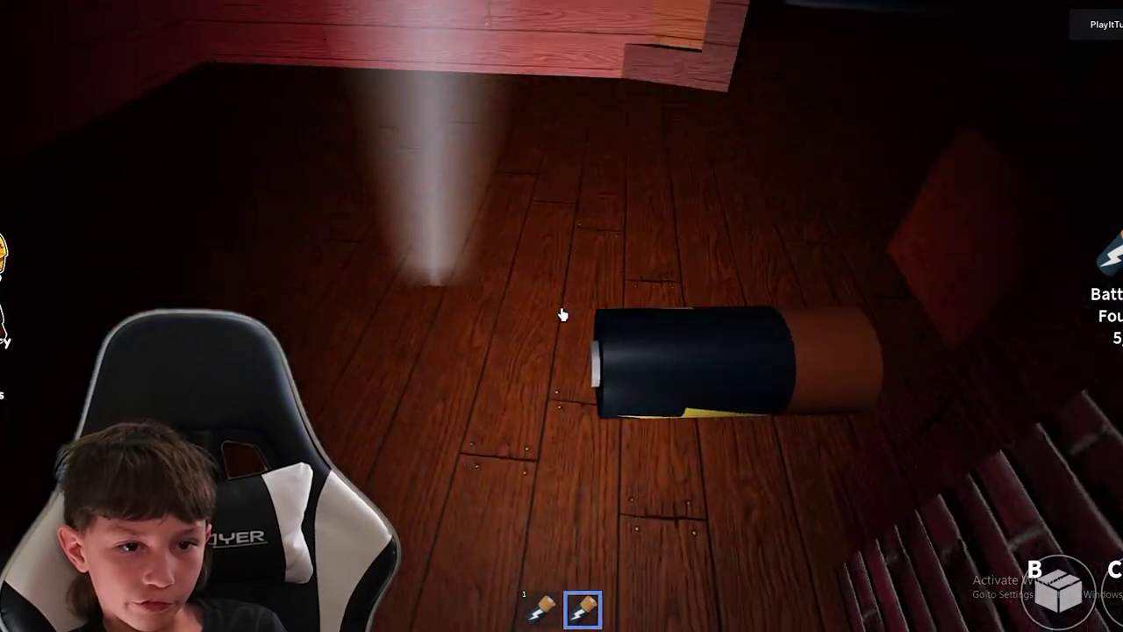
key("w")
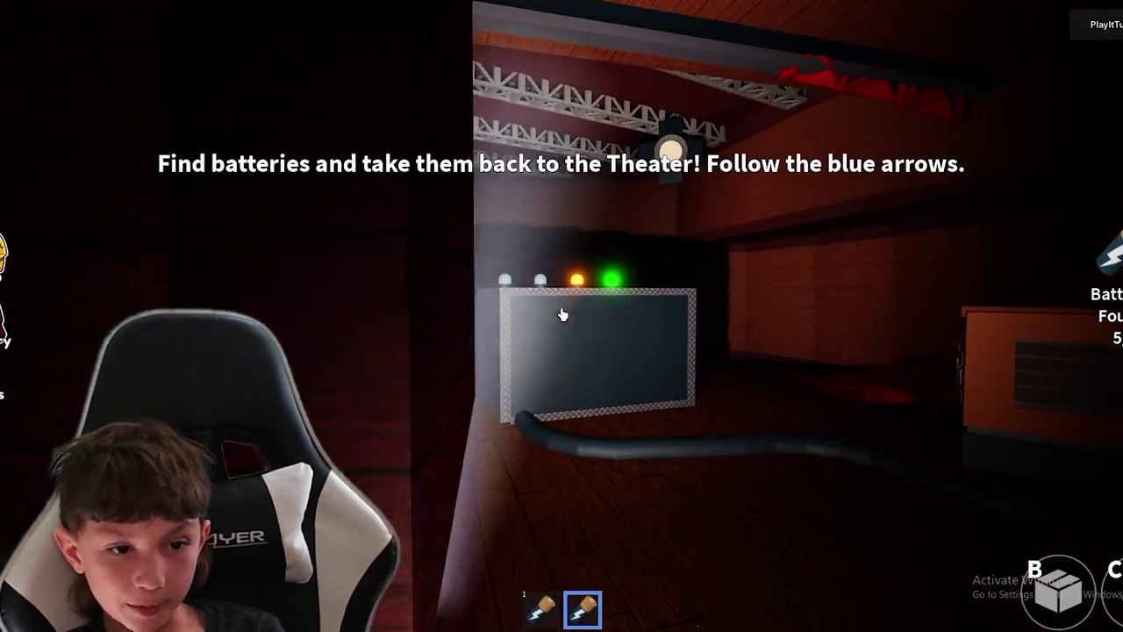
key("w")
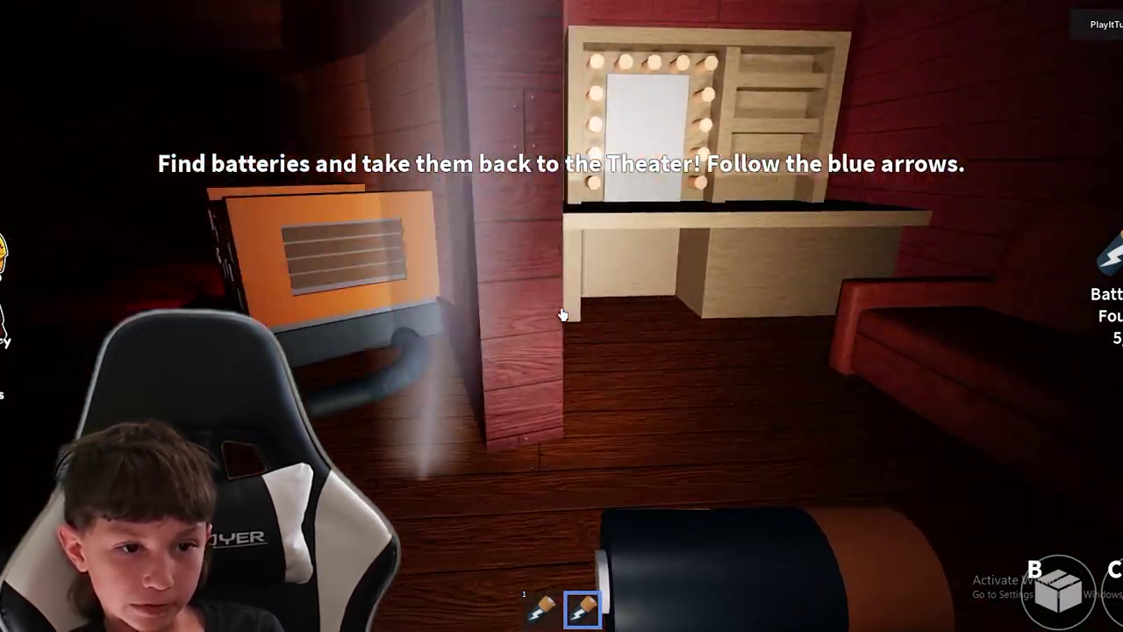
key("w")
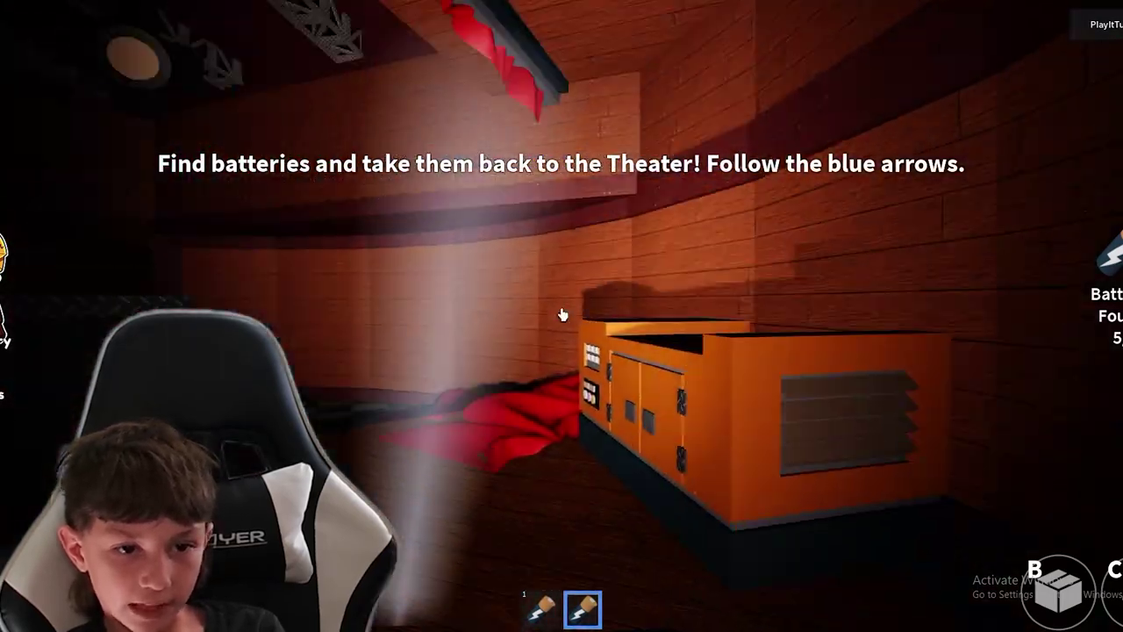
left_click_drag(563, 314, 563, 315)
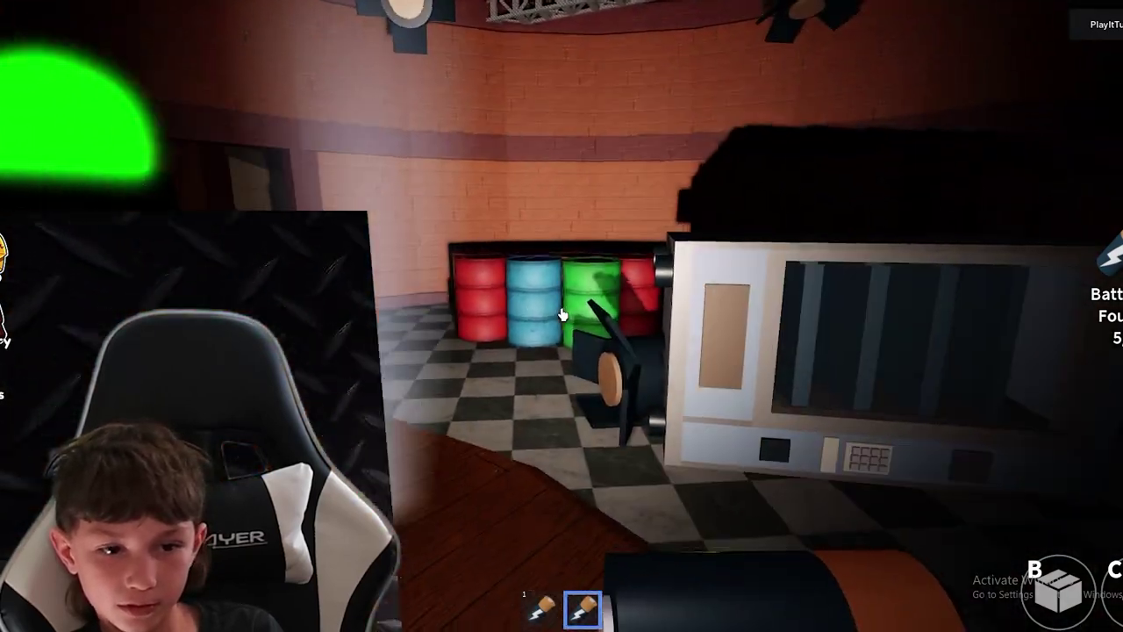
left_click(562, 314)
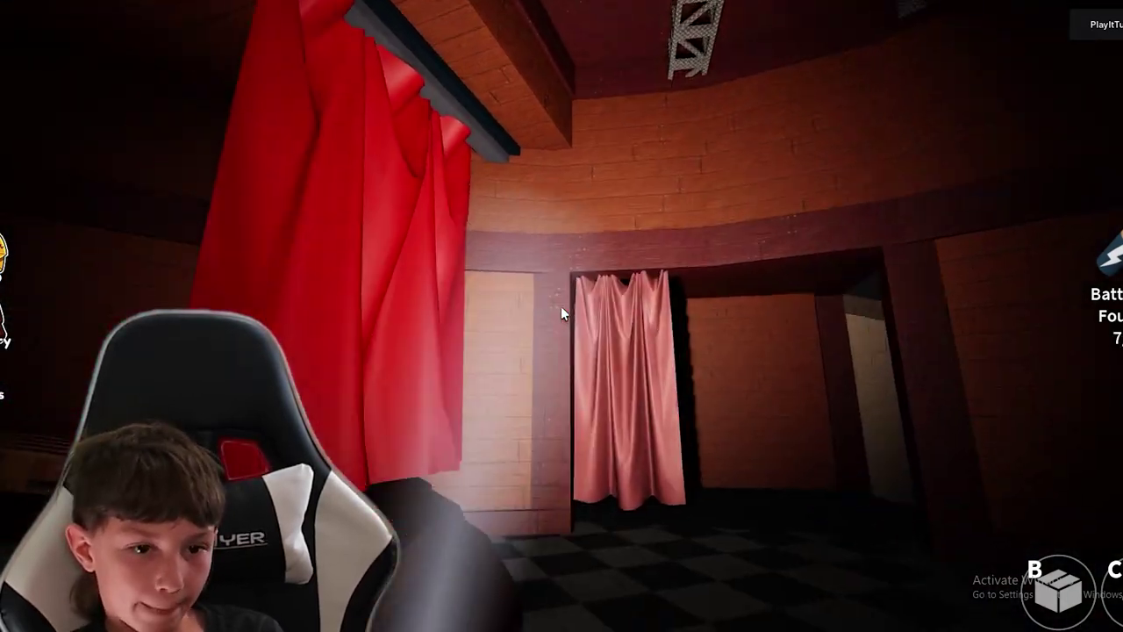
key("w")
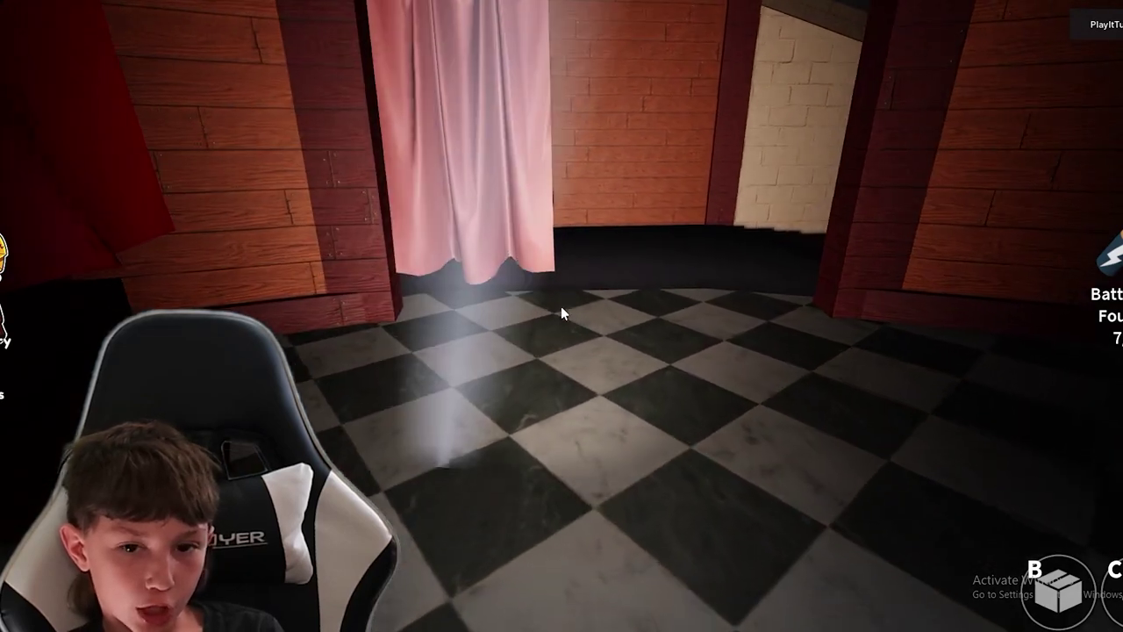
key("w")
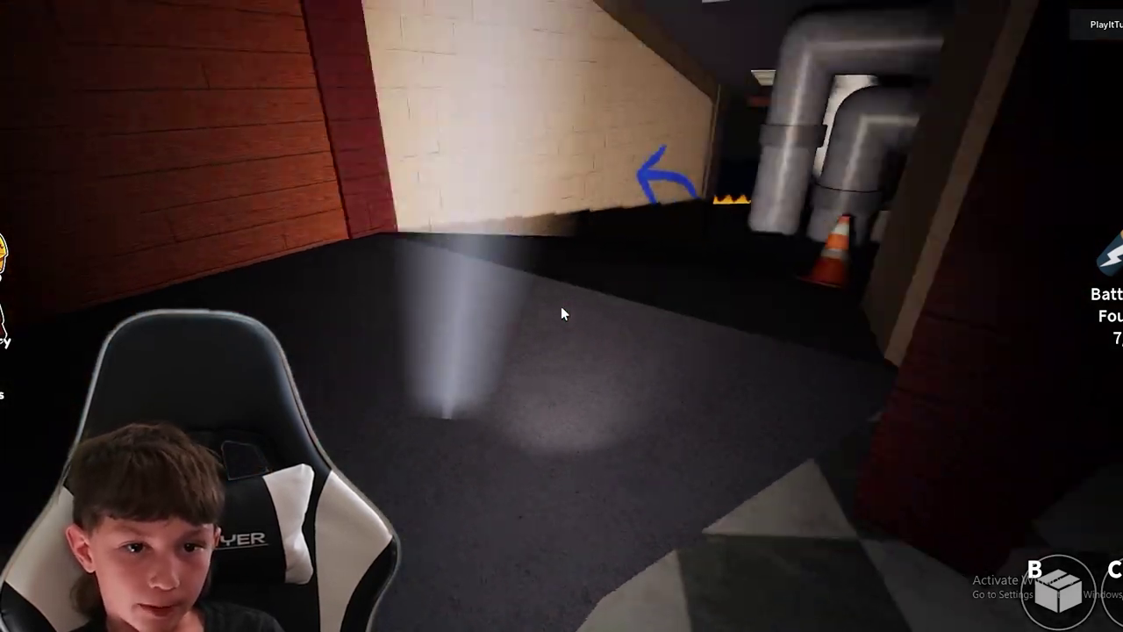
key("w")
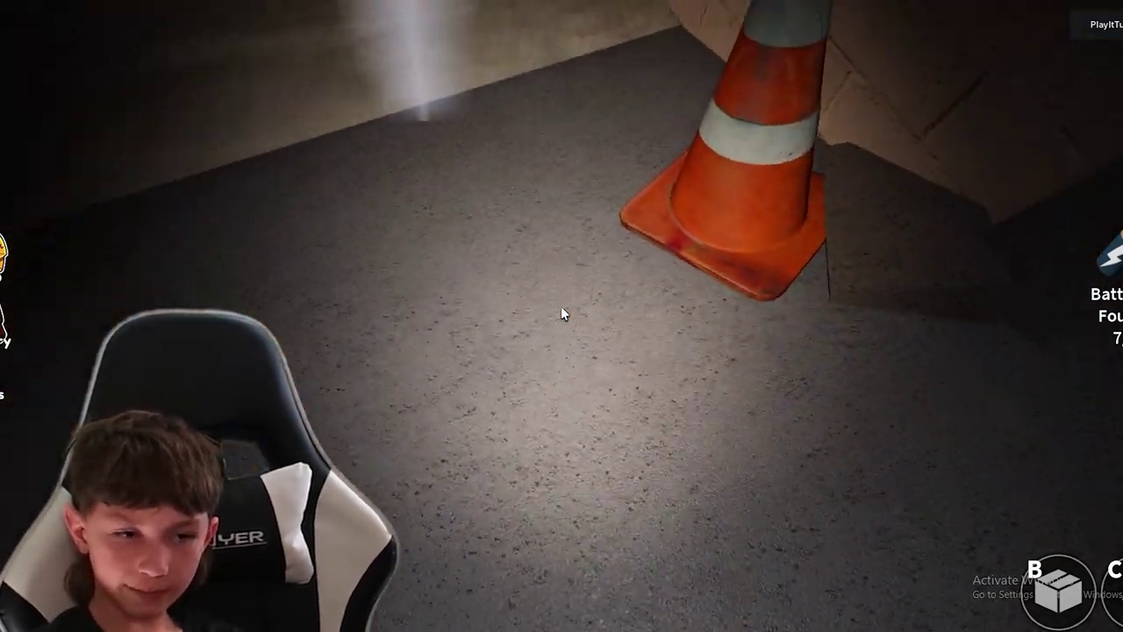
key("w")
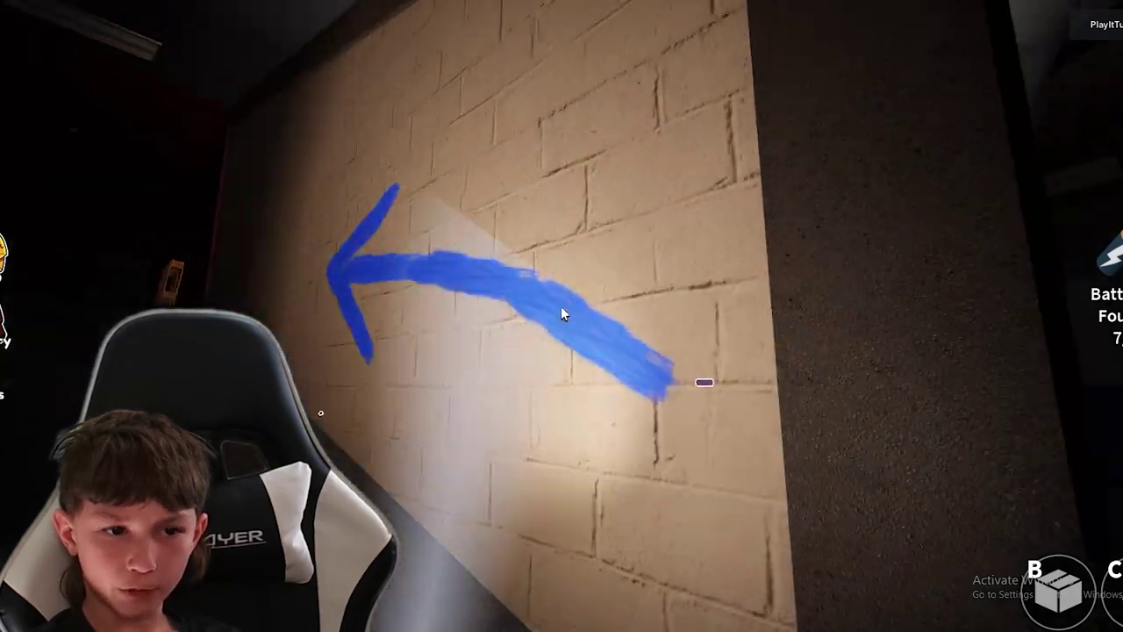
key("w")
key("w")
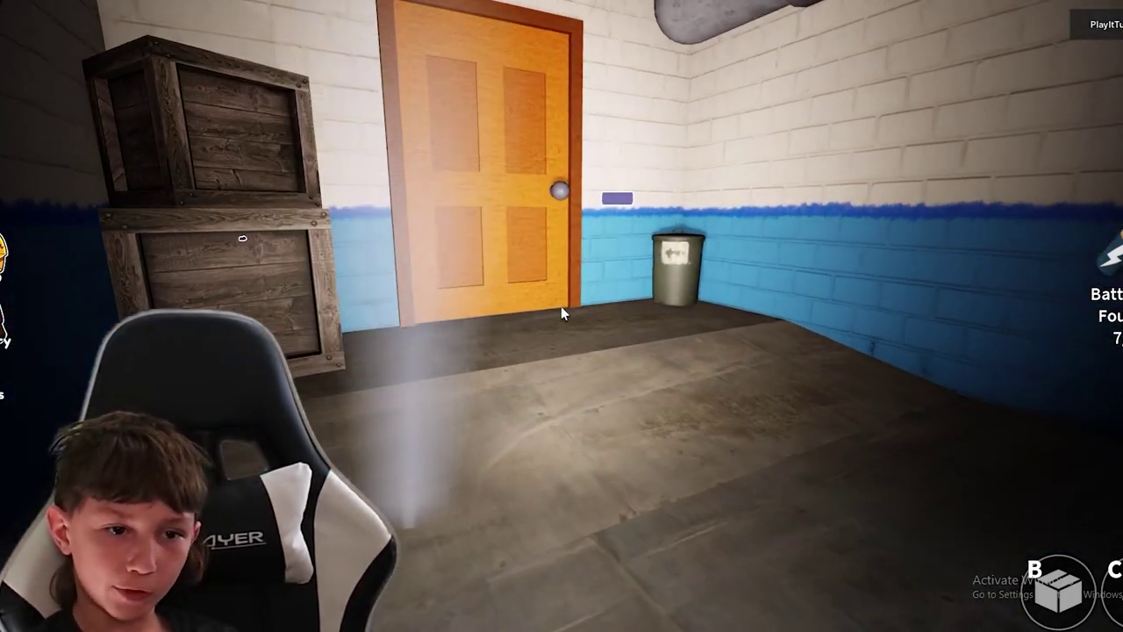
key("w")
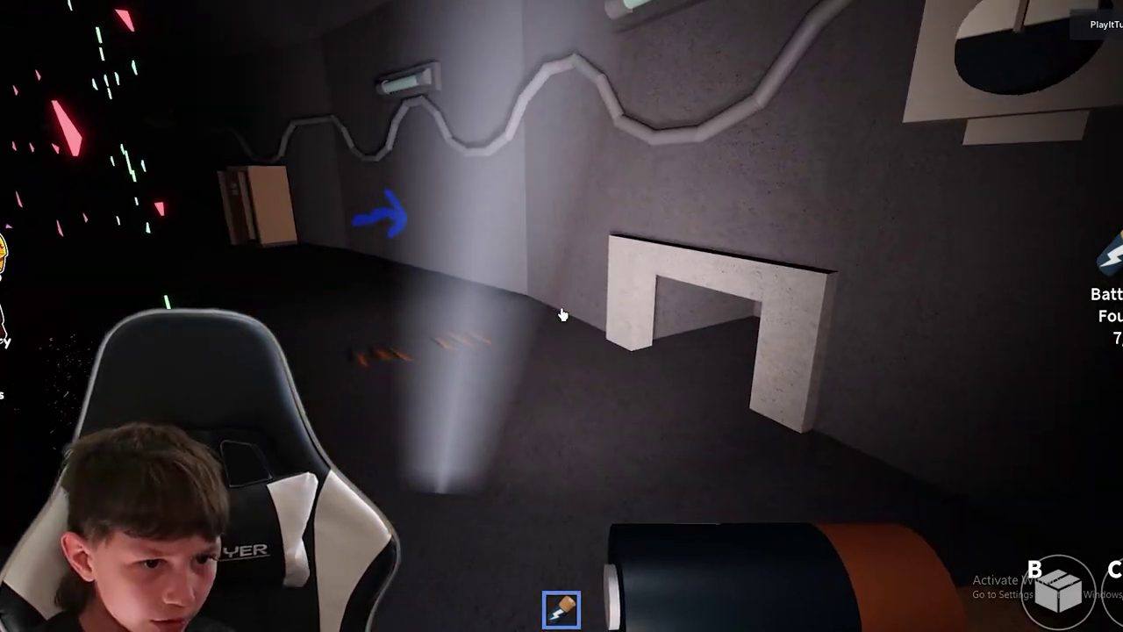
key("w")
key("w")
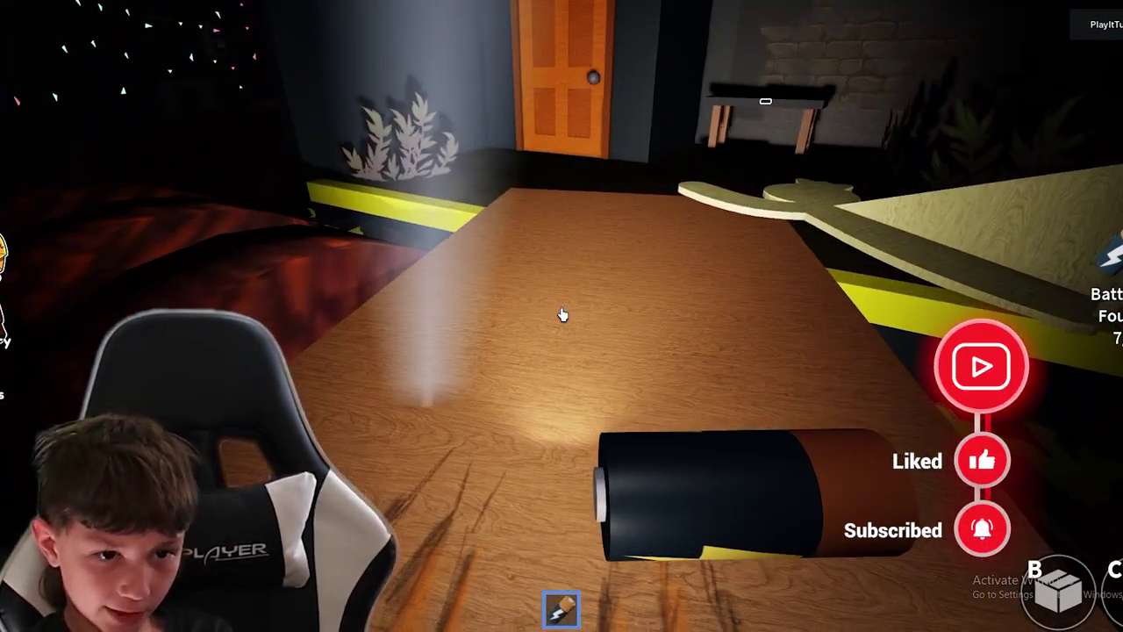
key("w")
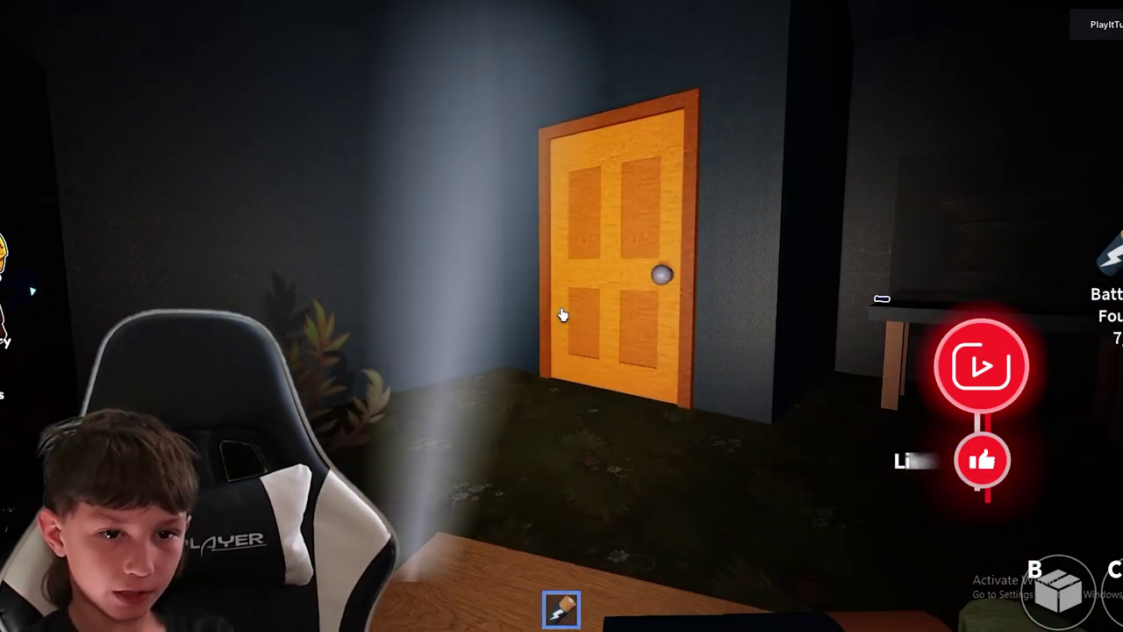
key("w")
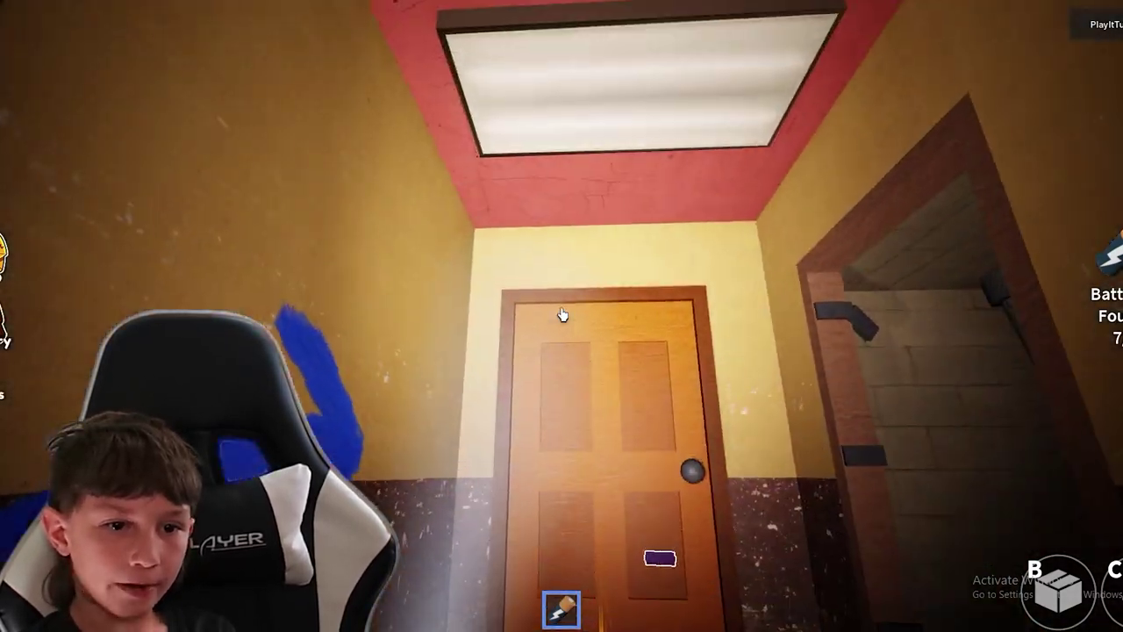
key("w")
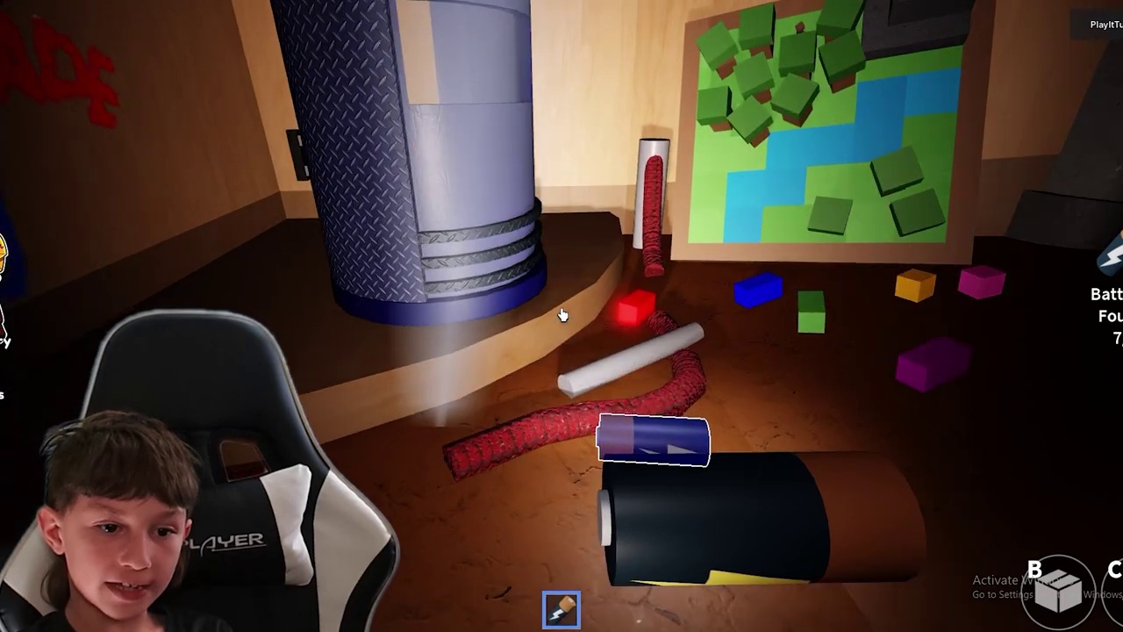
key("e")
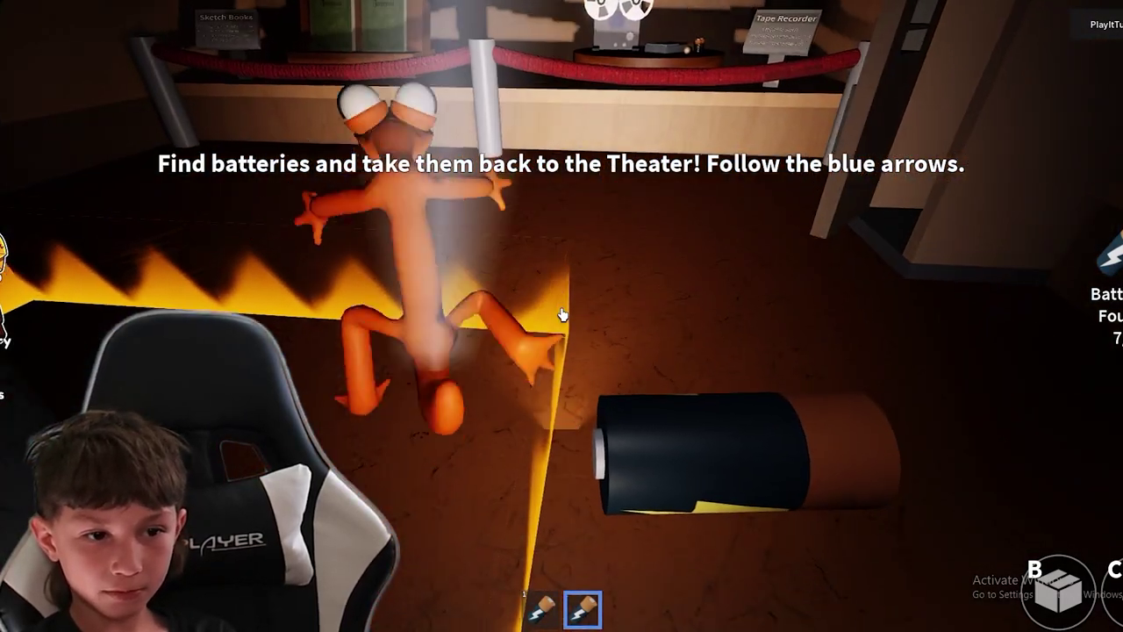
key("w")
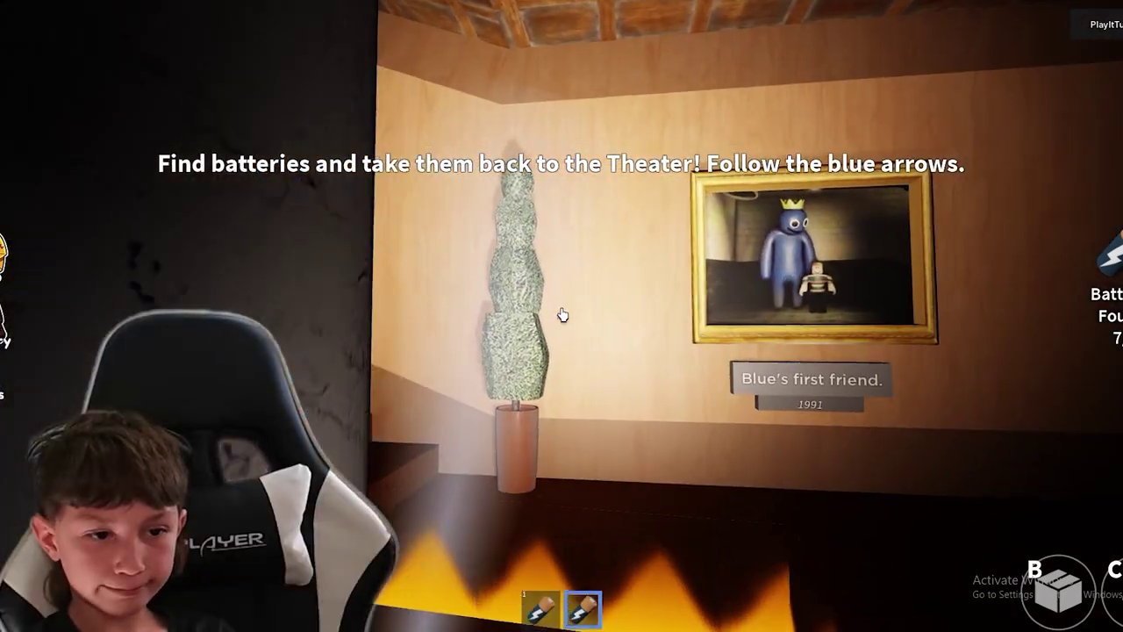
key("w")
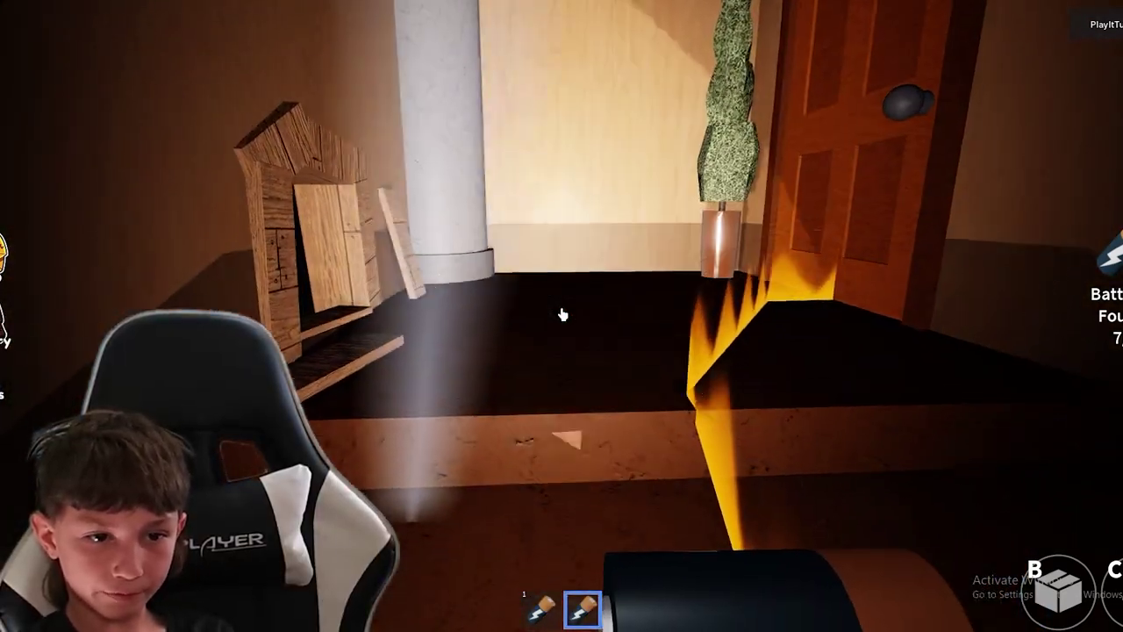
key("w")
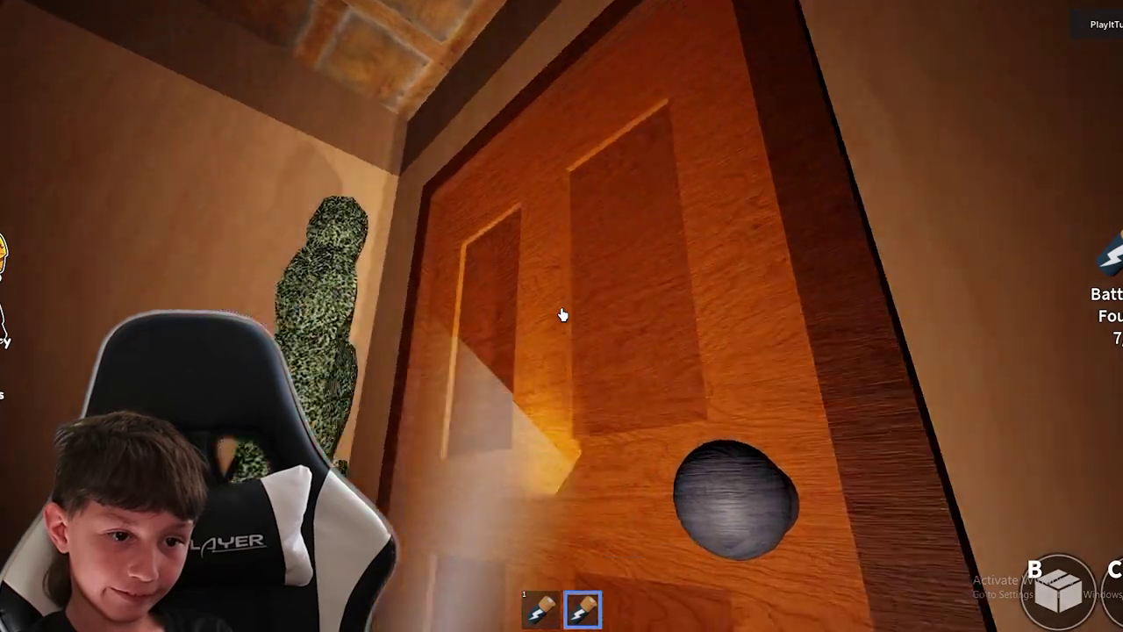
key("w")
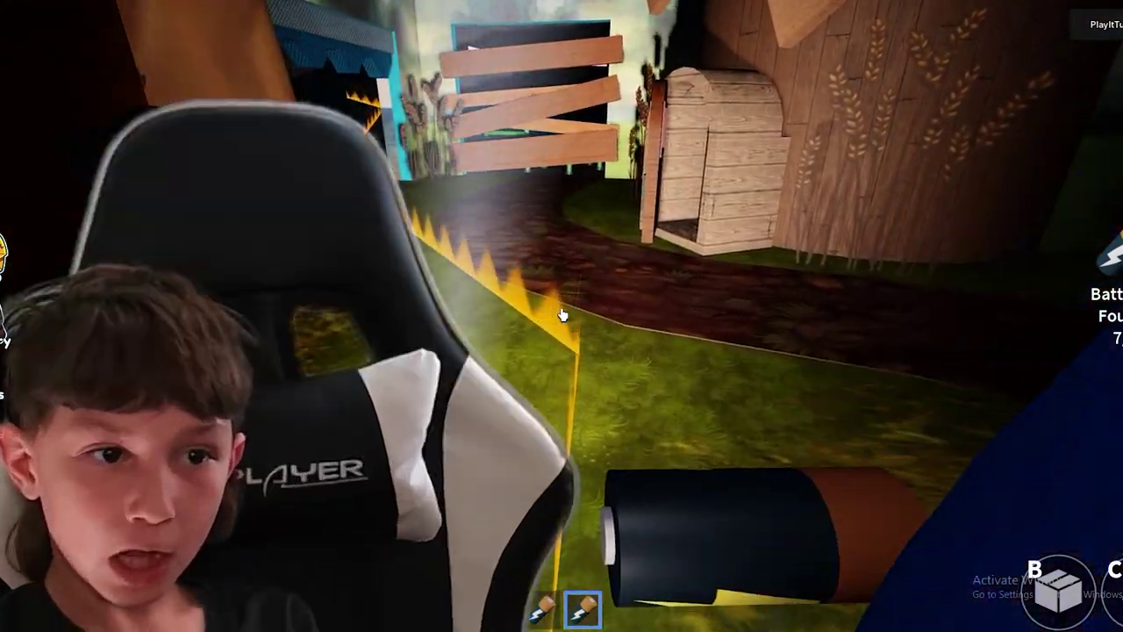
key("w")
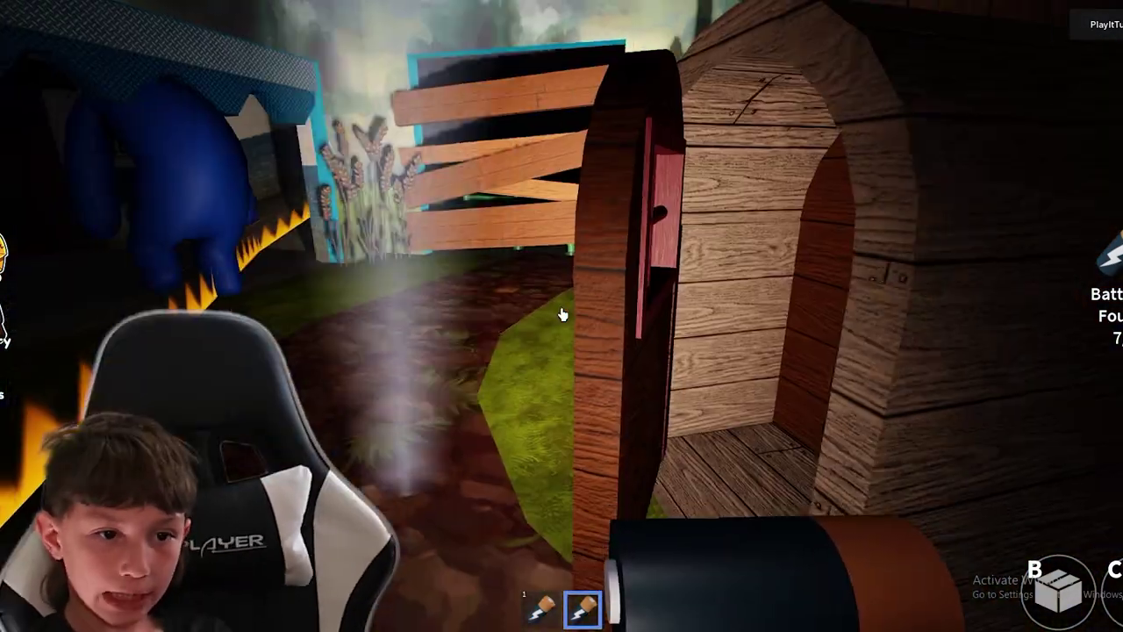
key("w")
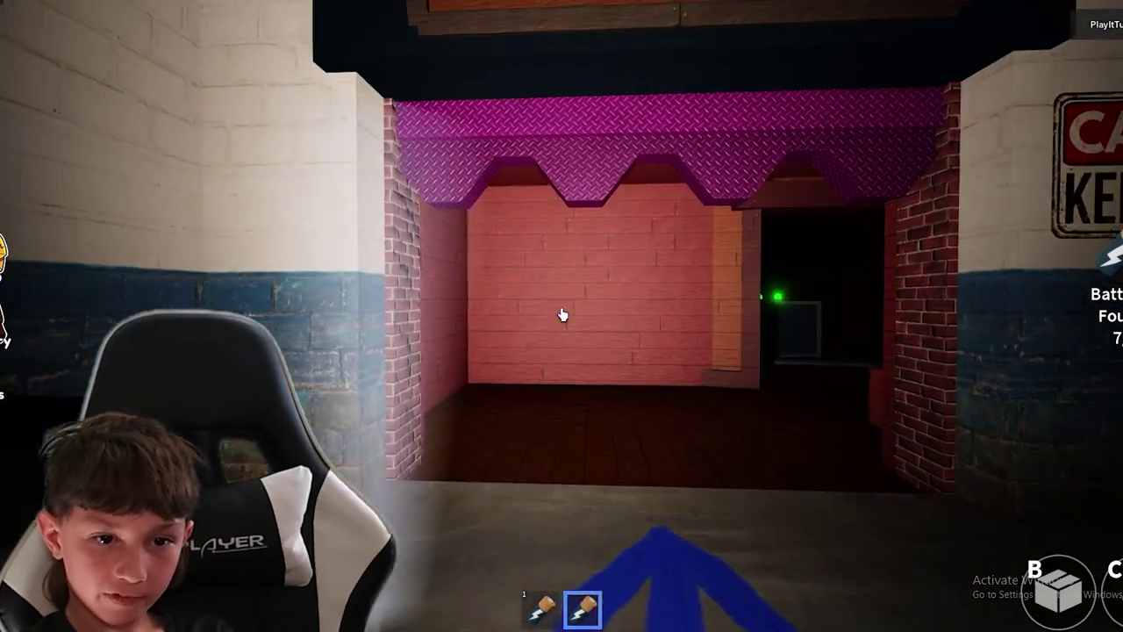
key("w")
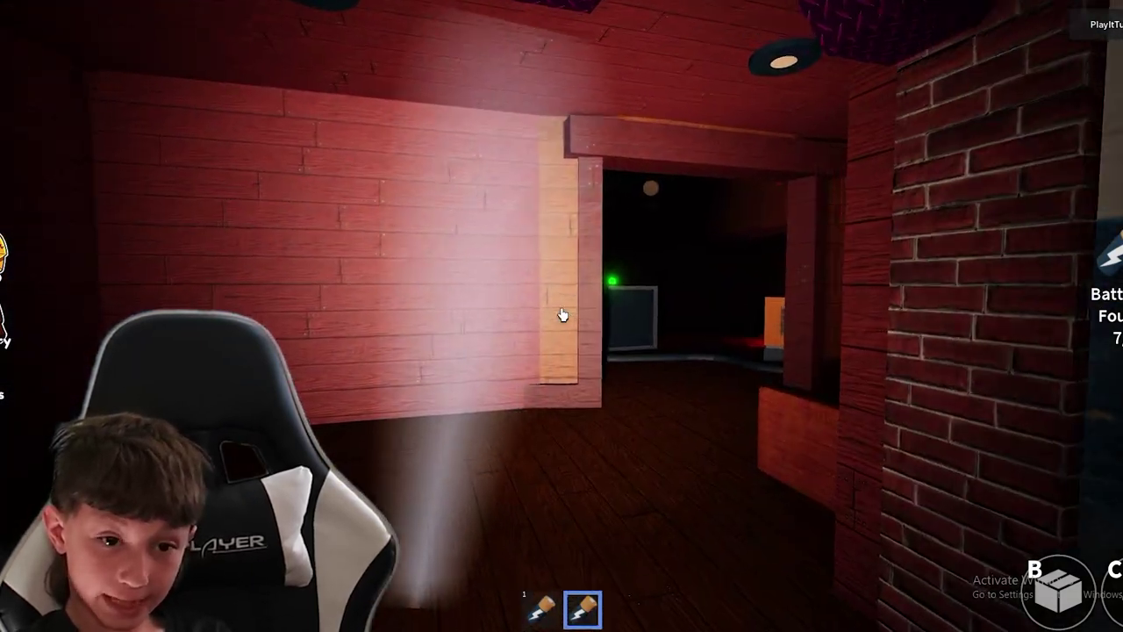
key("w")
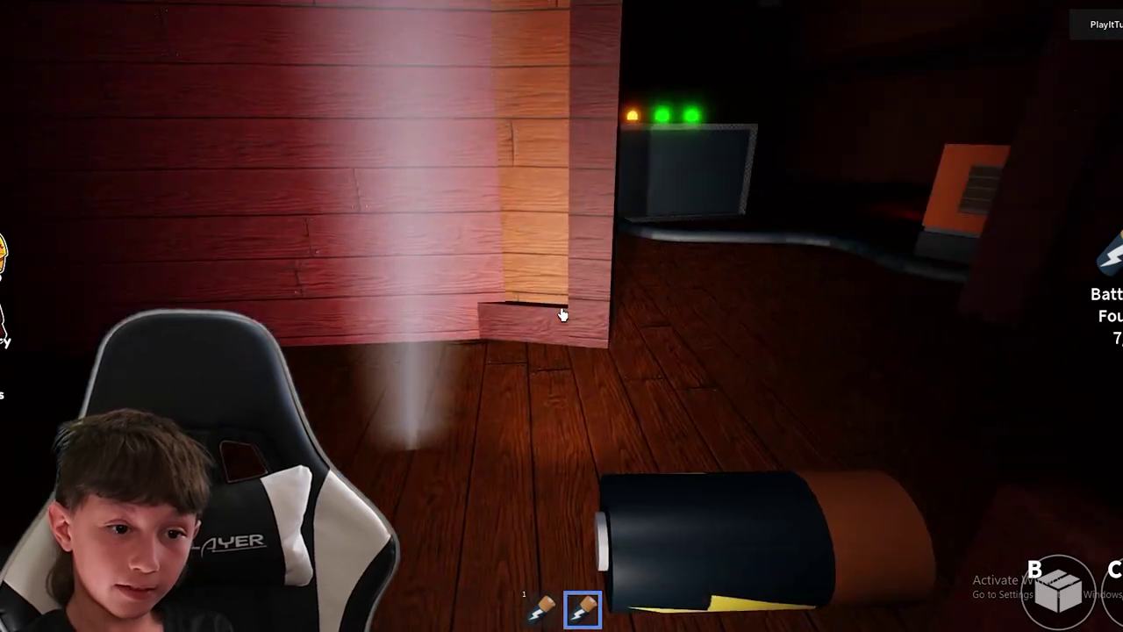
key("w")
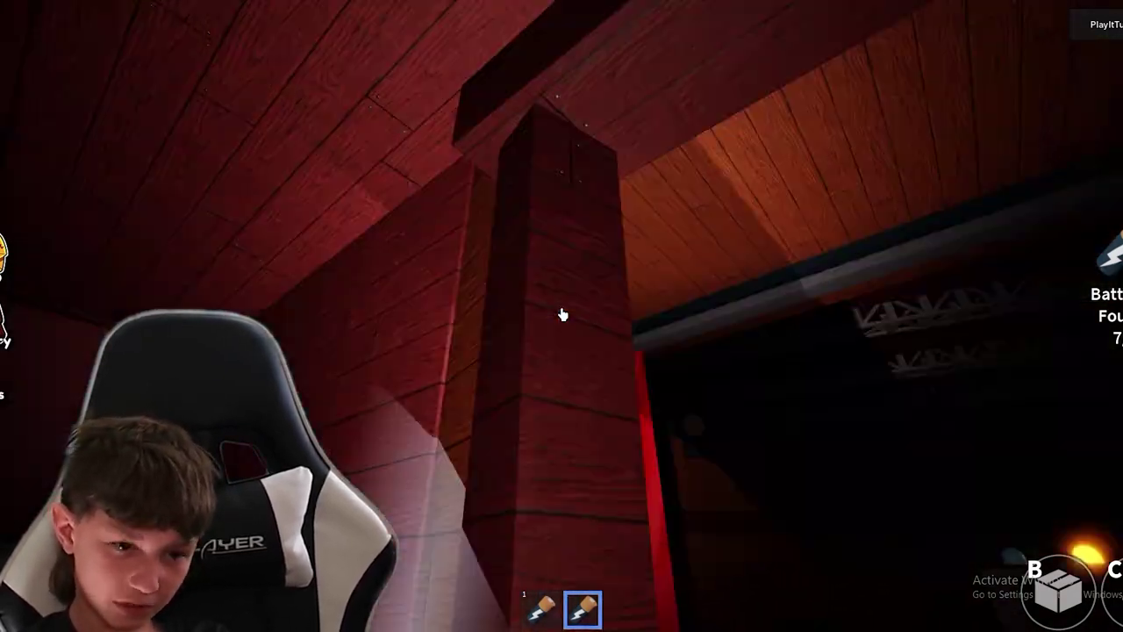
key("w")
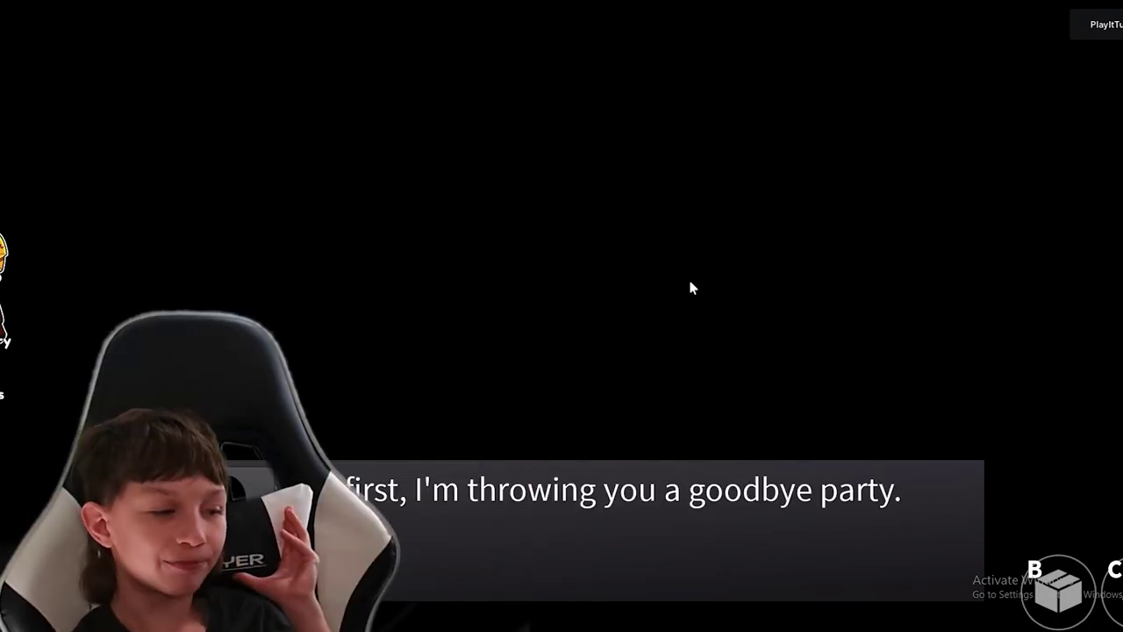
left_click(585, 485)
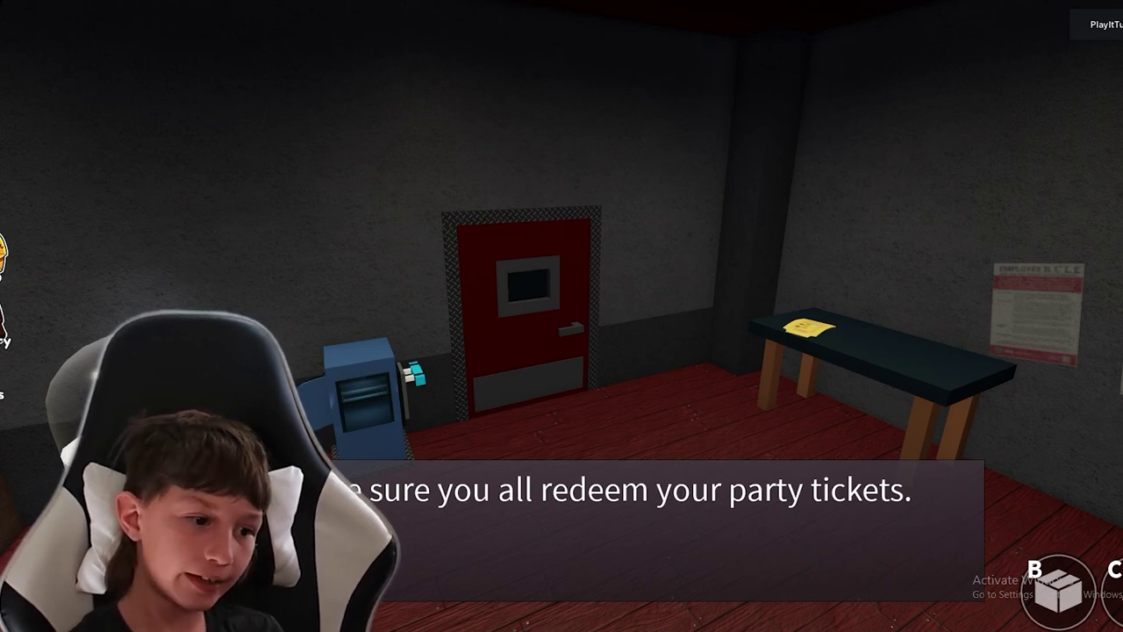
left_click(445, 542)
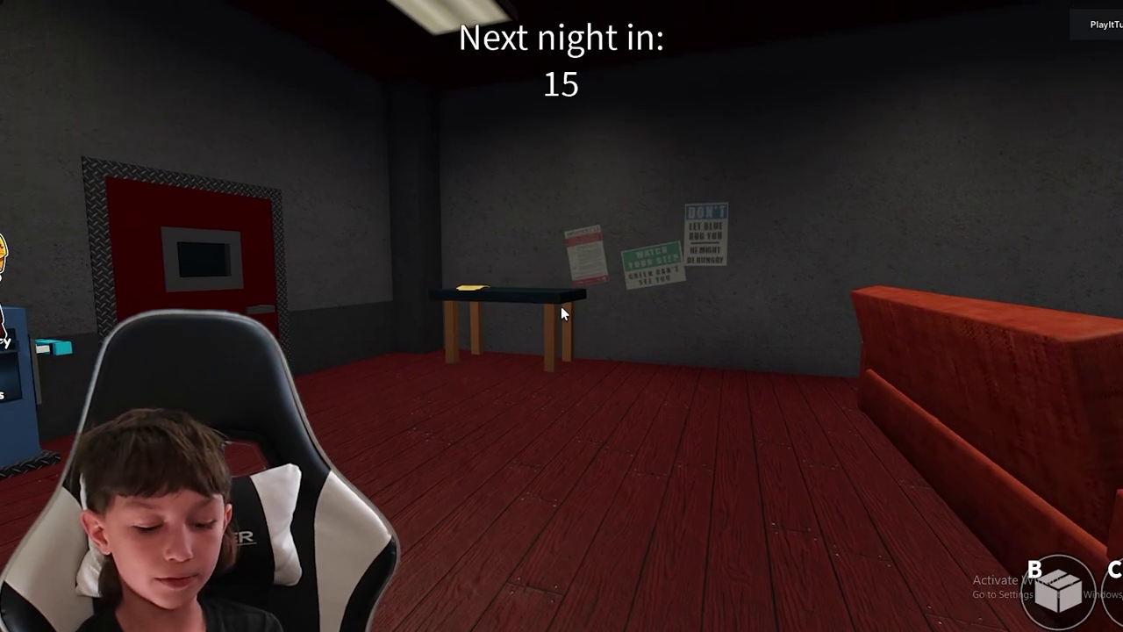
key("w")
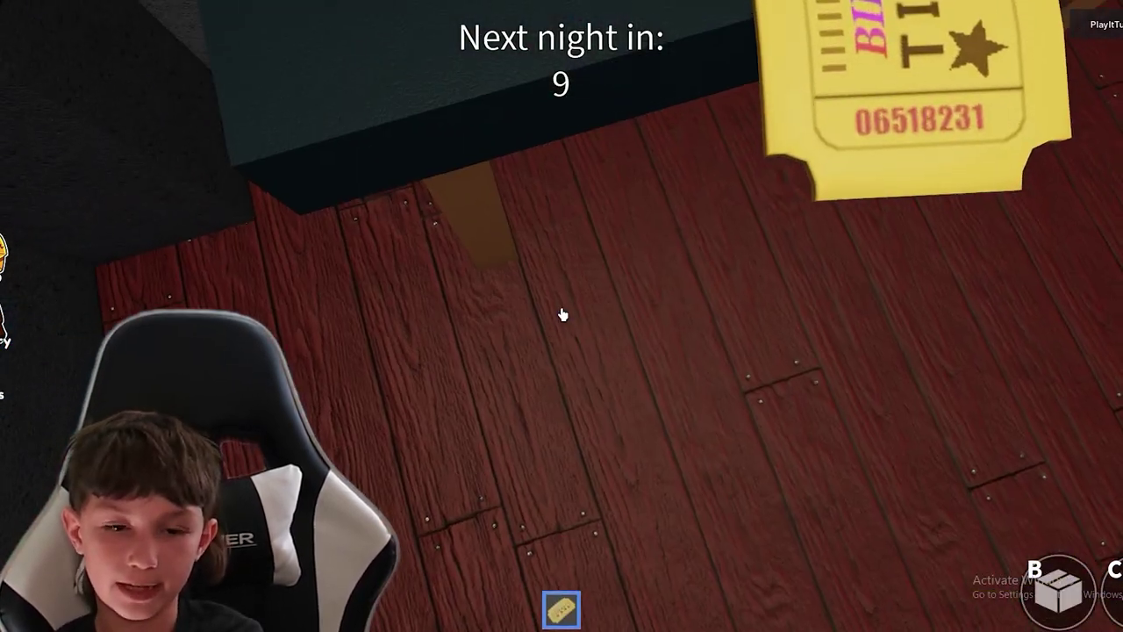
scroll(564, 320, "down", 3)
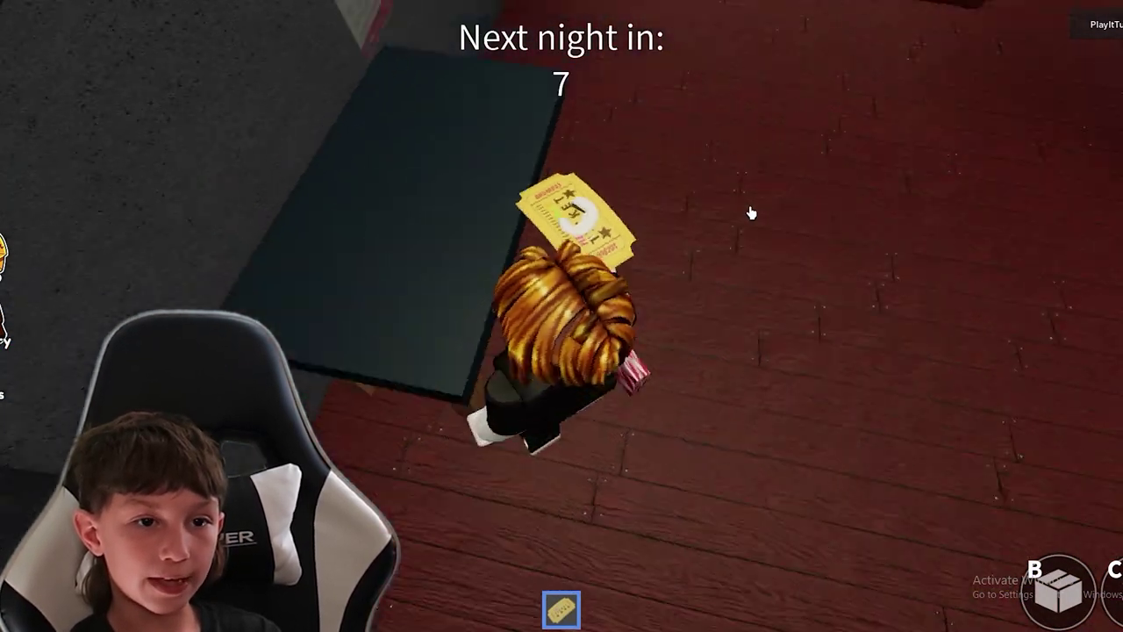
scroll(749, 217, "up", 3)
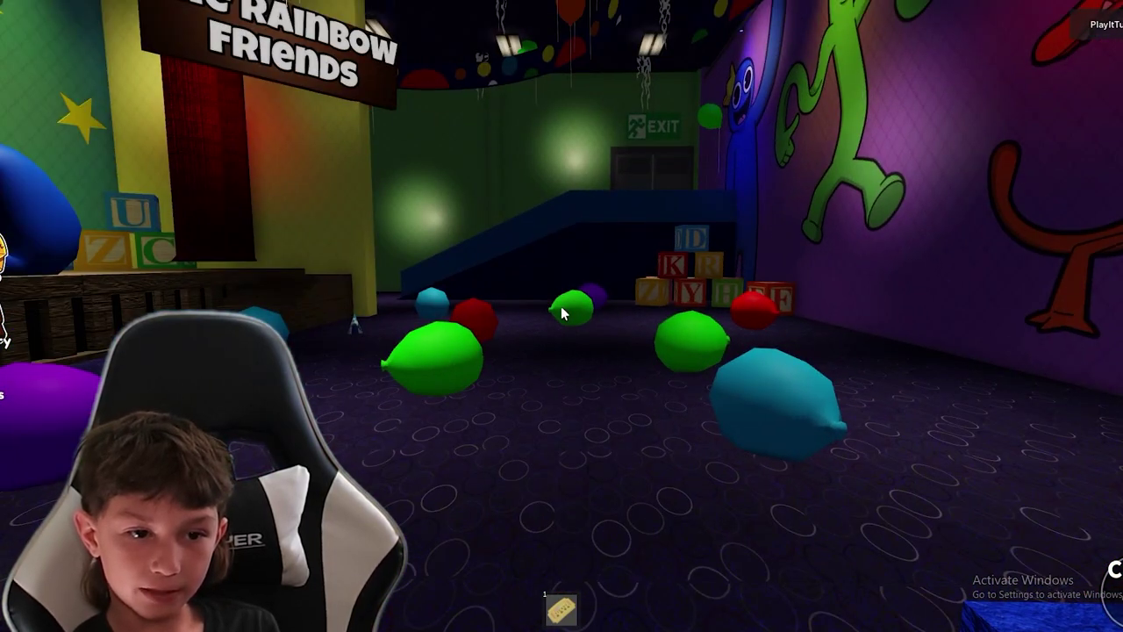
scroll(561, 315, "down", 3)
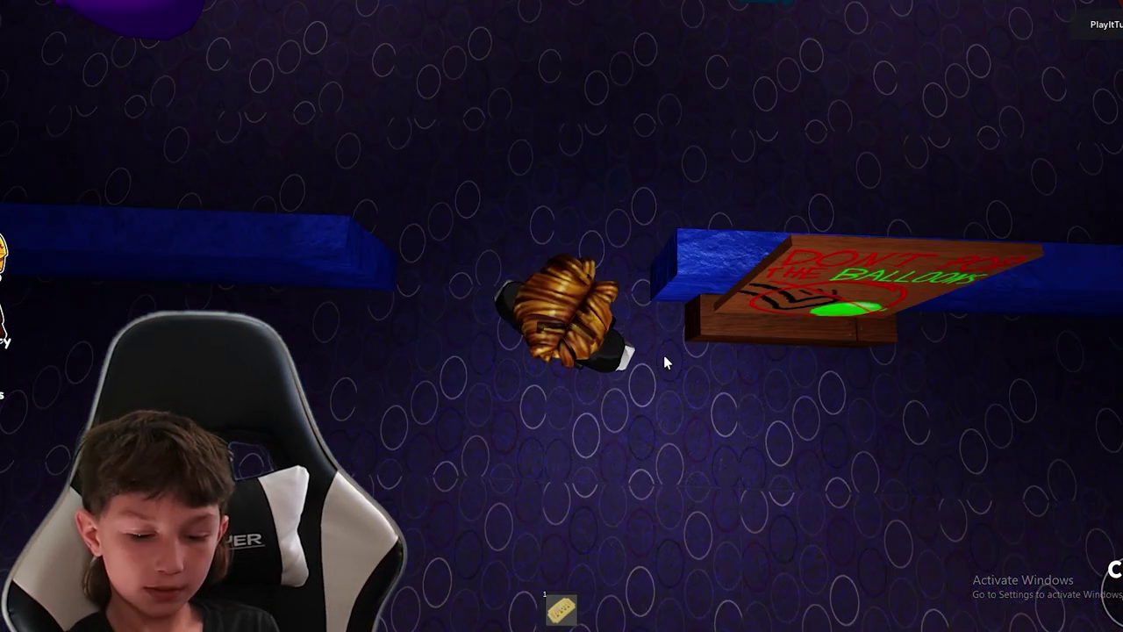
key("w")
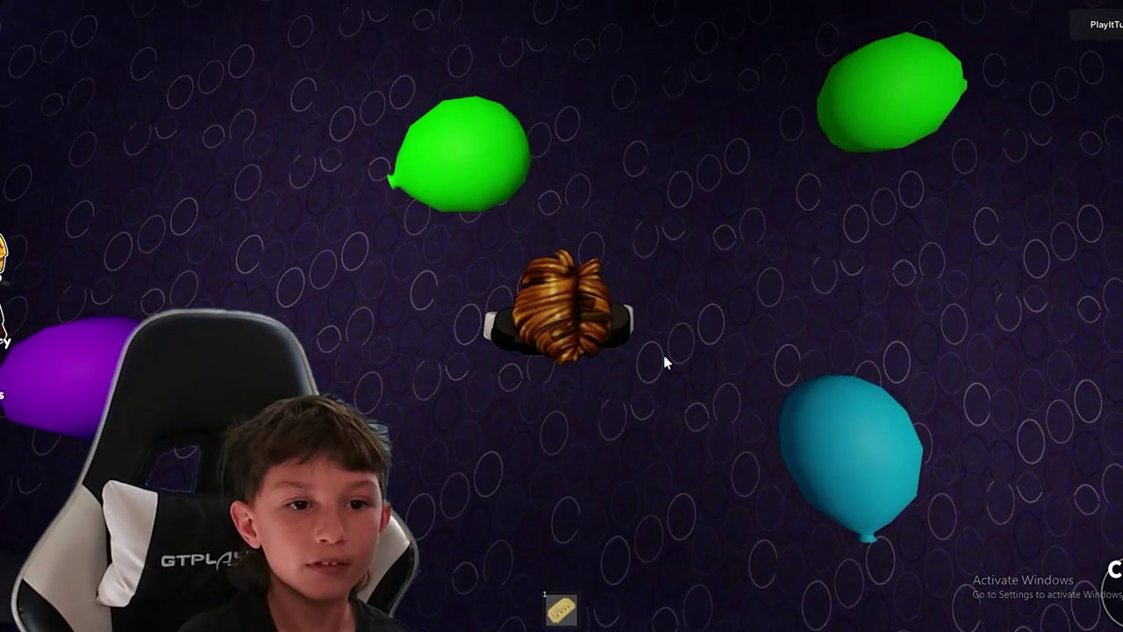
key("w")
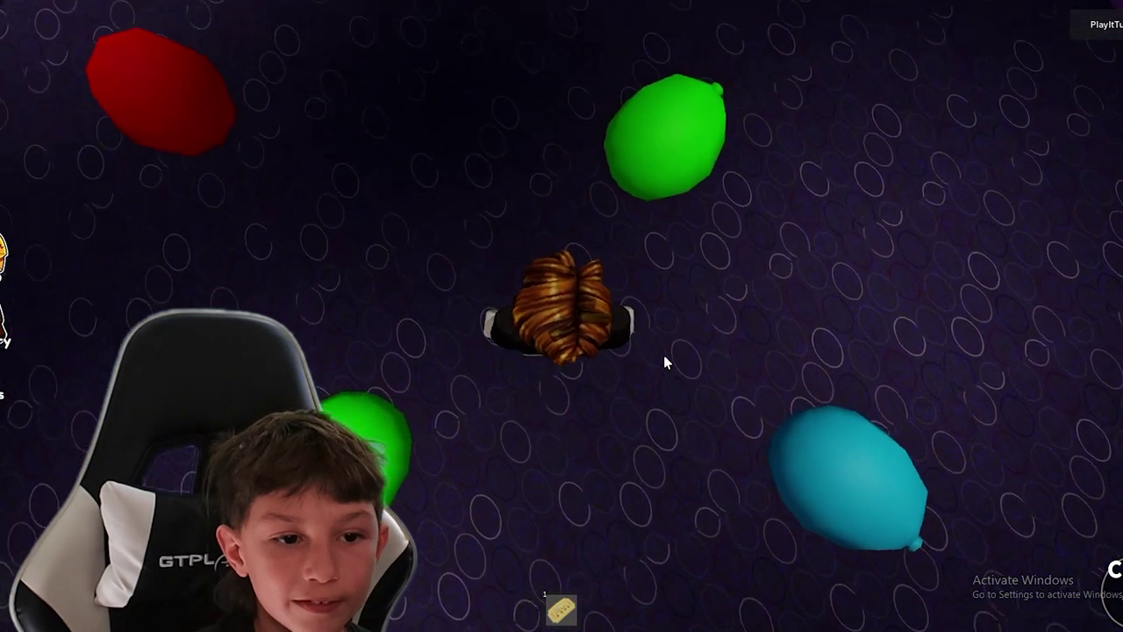
key("w")
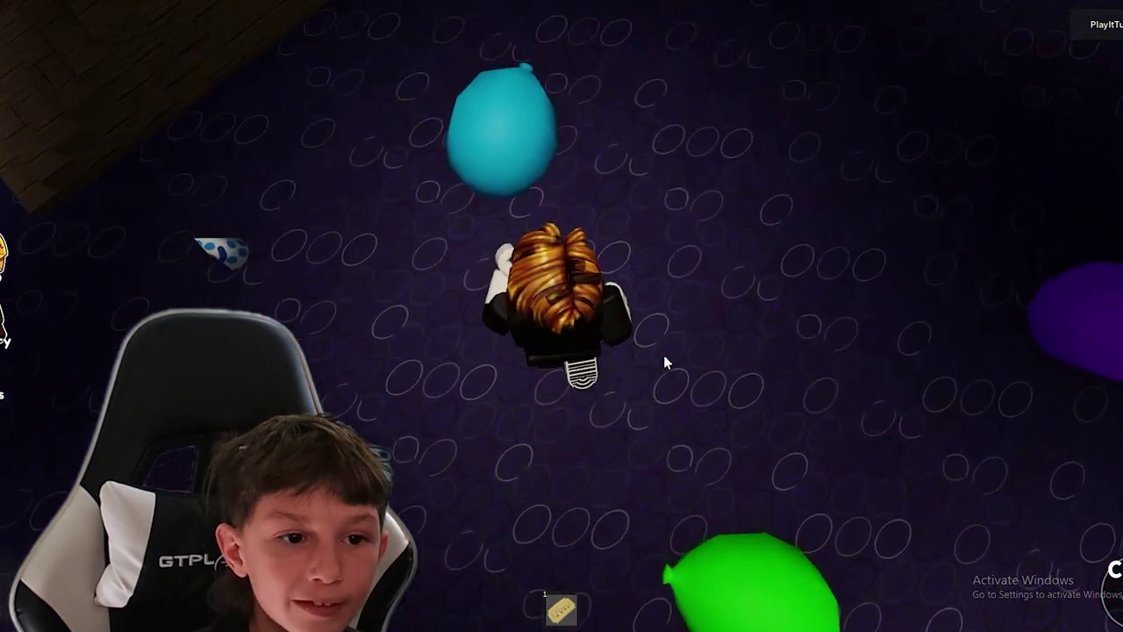
key("w")
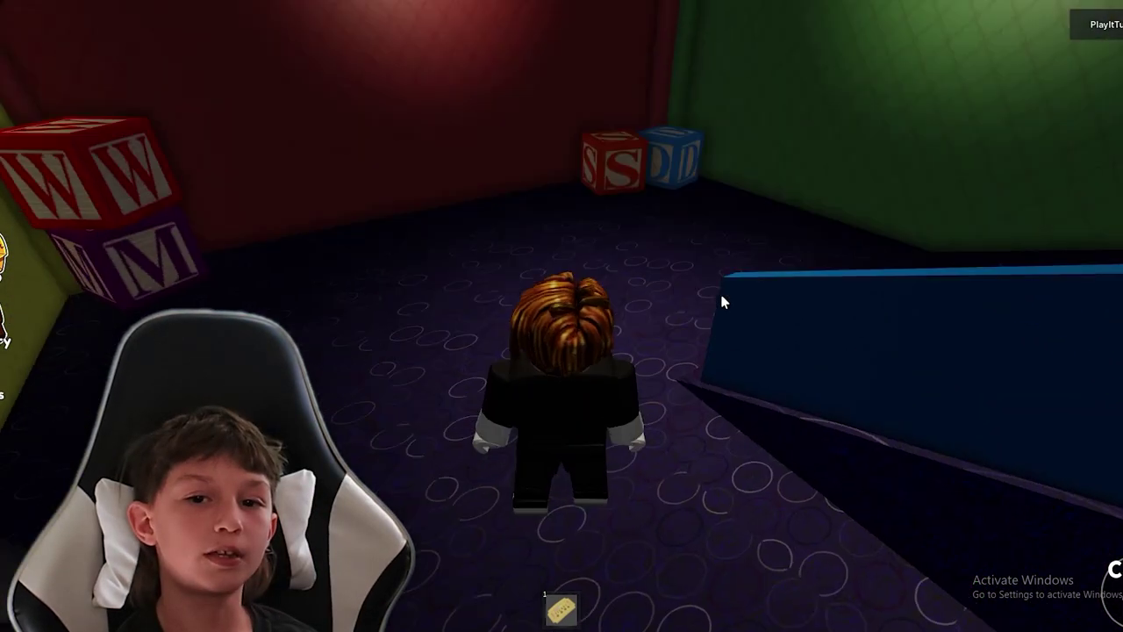
key("w")
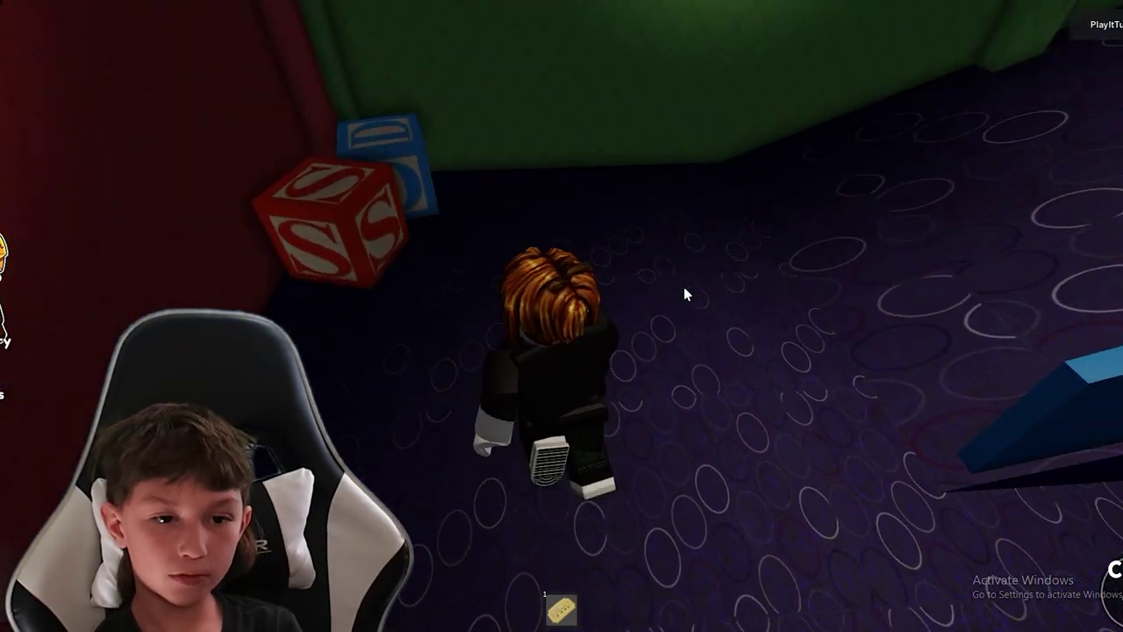
key("w")
key("w")
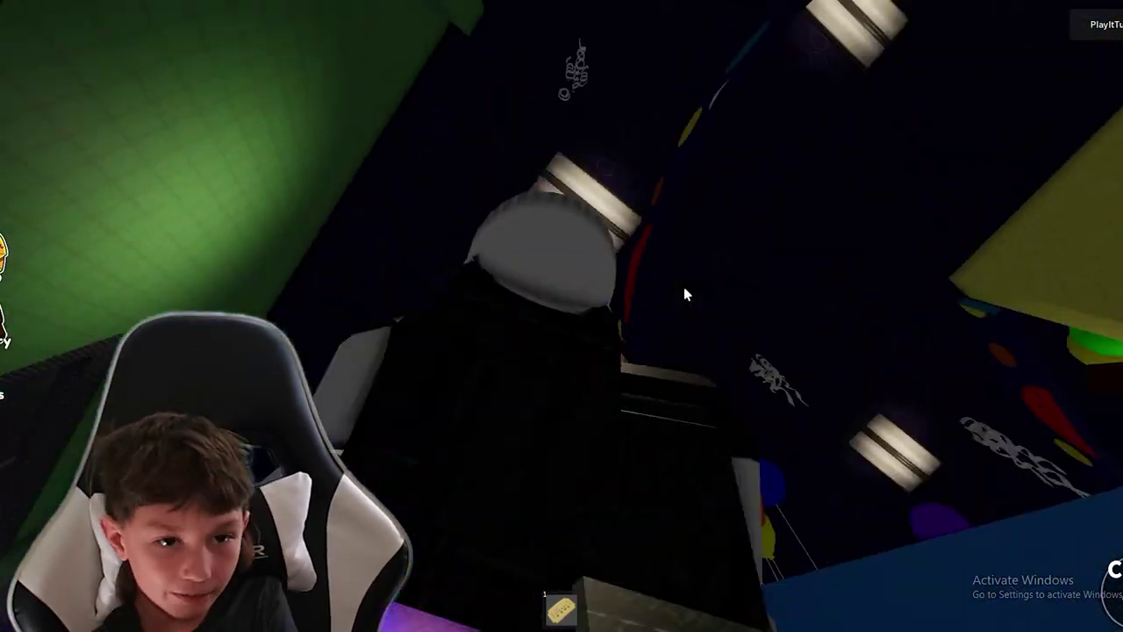
key("a")
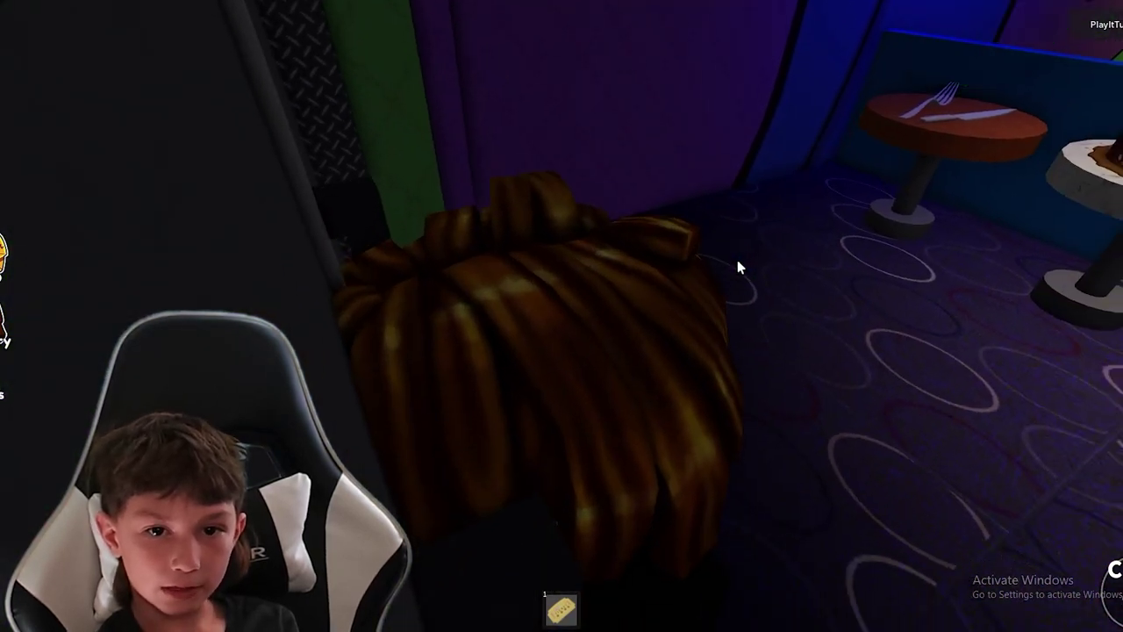
key("a")
key("w")
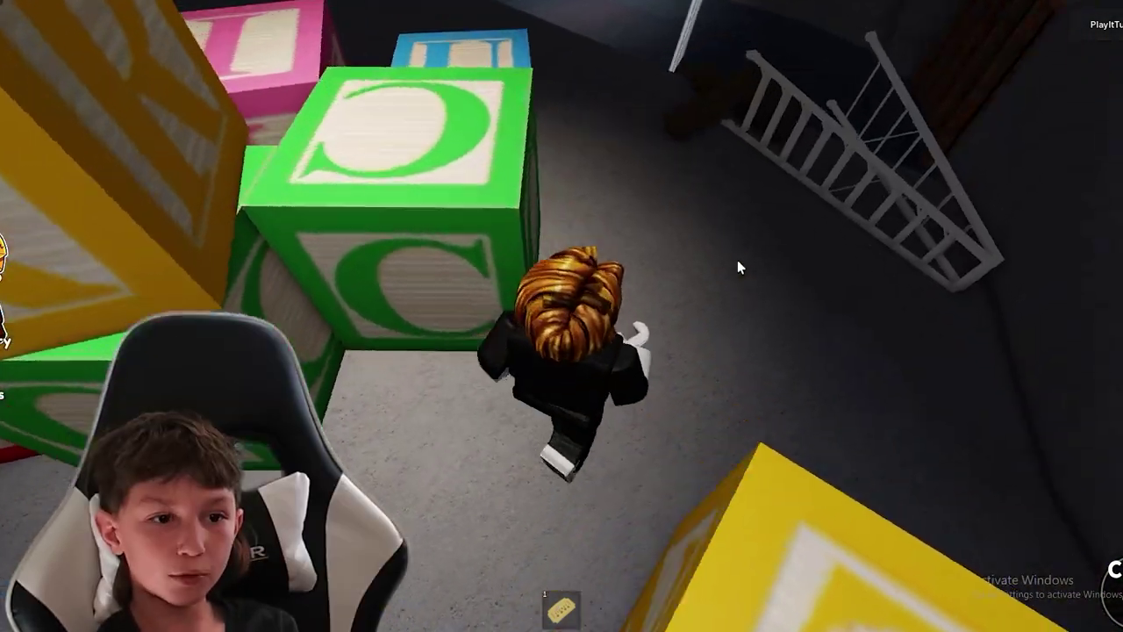
right_click(737, 268)
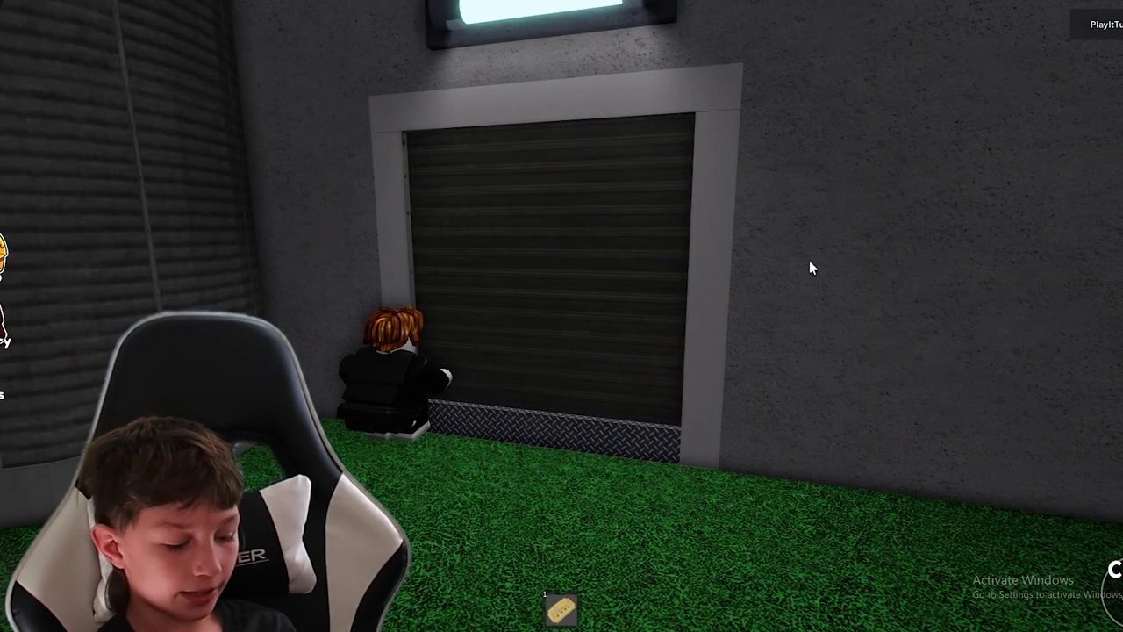
key("w")
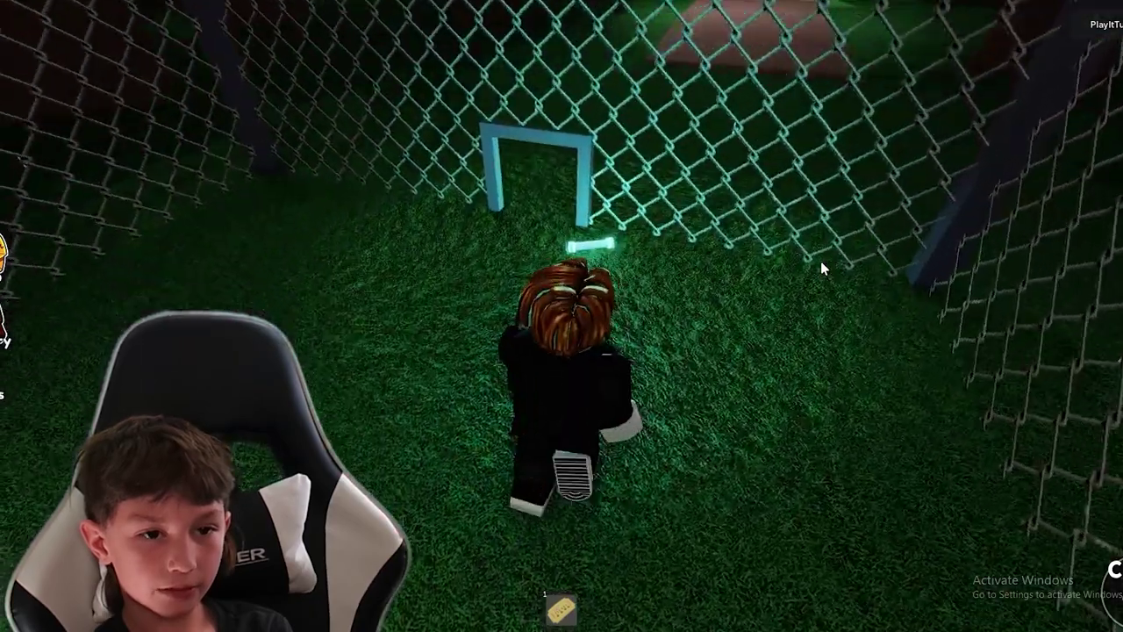